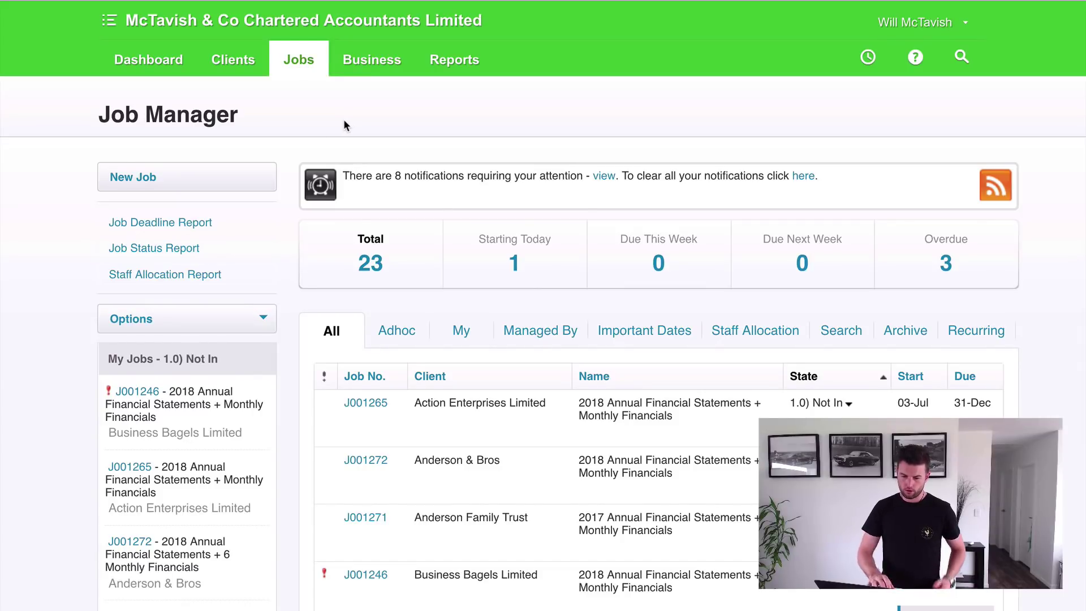
Step: Start a new job for client Business Bagels Limited using the Cashflow & Budgeting template
{"action": "left_click", "coordinate": [166, 180]}
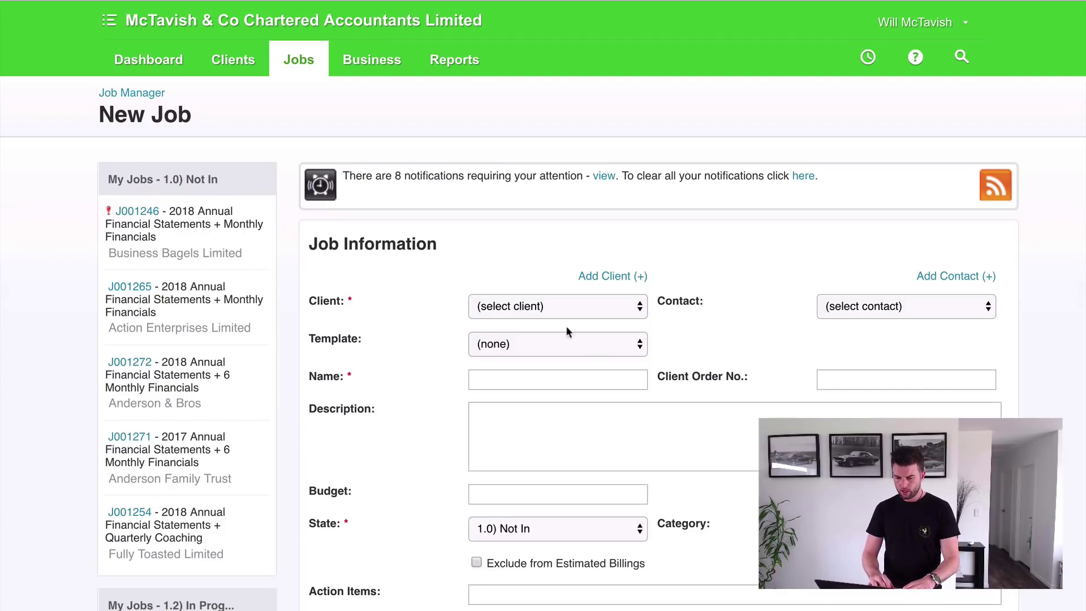
{"action": "left_click", "coordinate": [534, 307]}
{"action": "type", "text": "bus"}
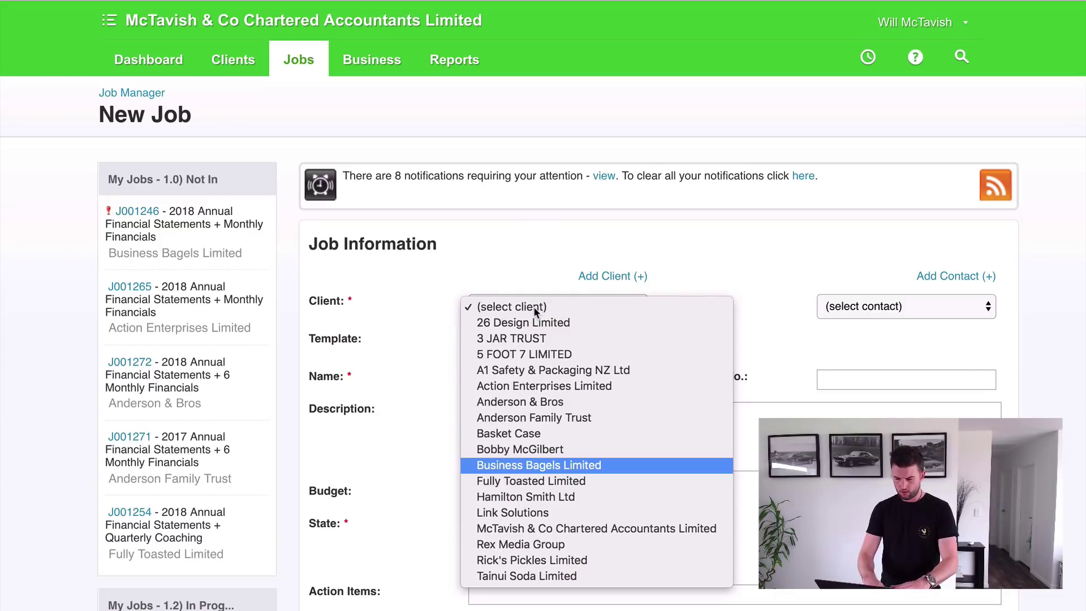
{"action": "key", "text": "Return"}
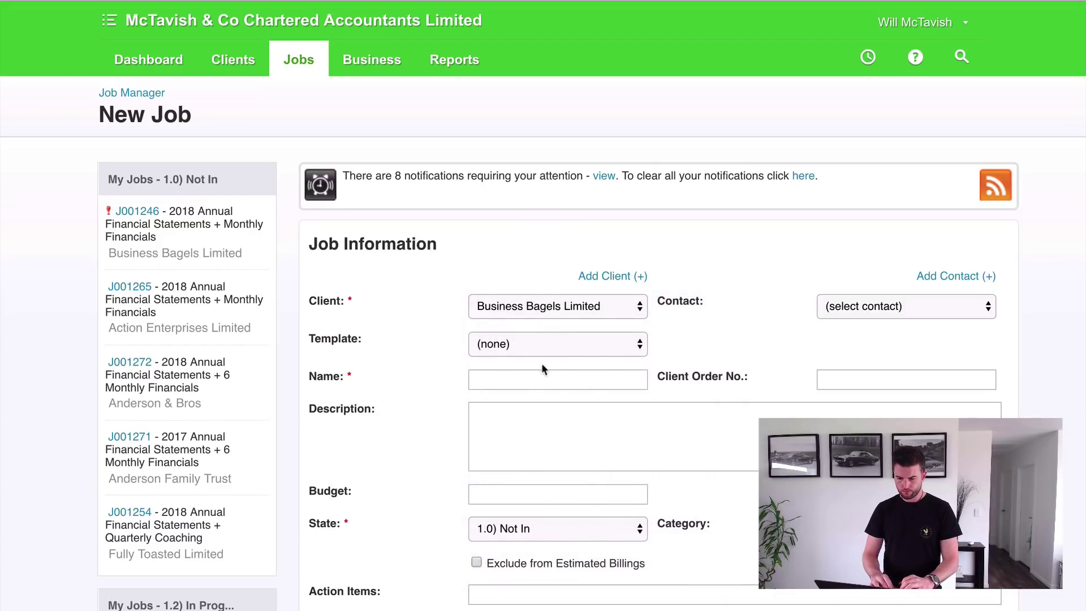
{"action": "left_click", "coordinate": [544, 345]}
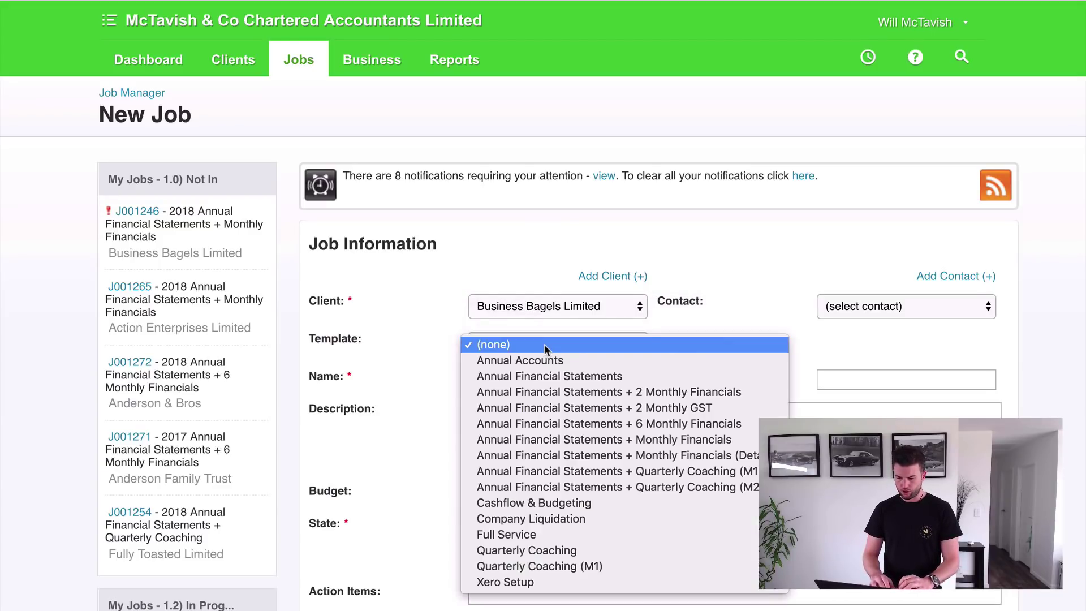
{"action": "left_click", "coordinate": [530, 503]}
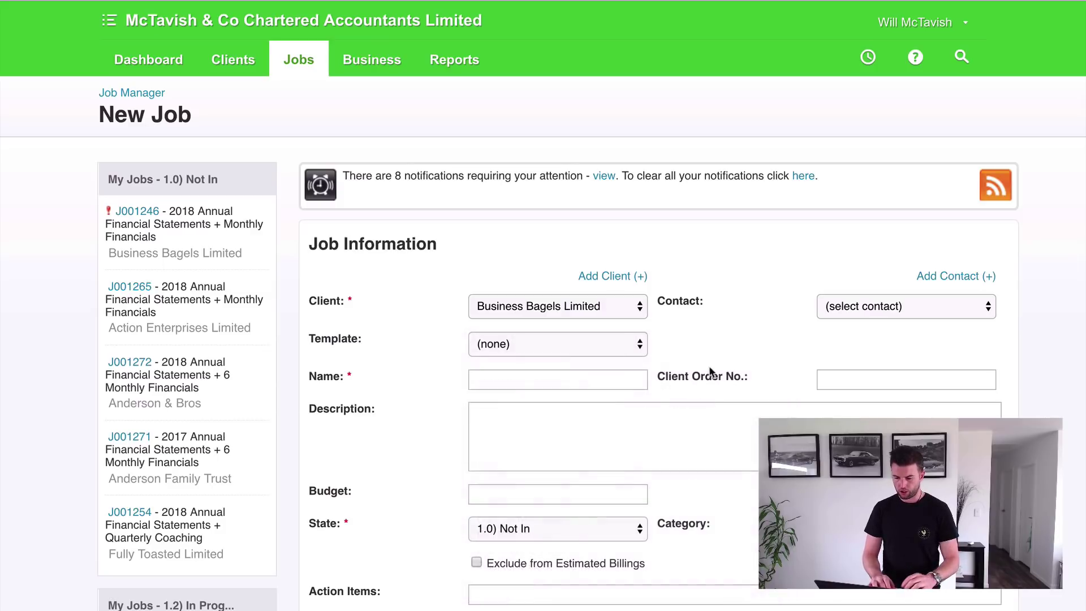
{"action": "scroll", "coordinate": [711, 364], "scroll_direction": "down", "scroll_amount": 3}
{"action": "scroll", "coordinate": [713, 391], "scroll_direction": "down", "scroll_amount": 1}
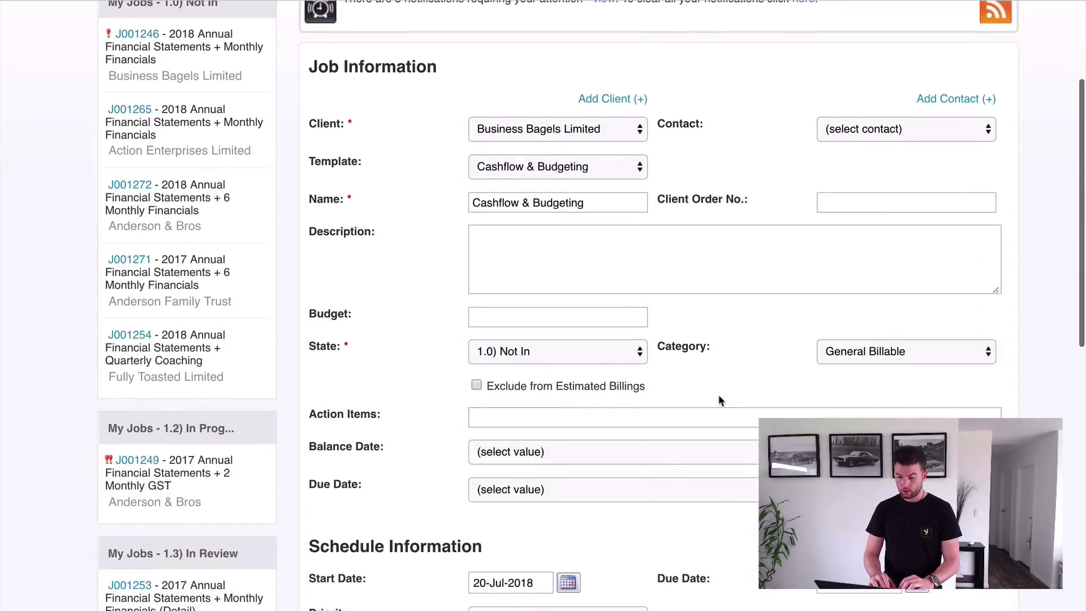
Step: Set state 2.0) General Billable, due date 31-Jul-2018, and assign one staff member
{"action": "left_click", "coordinate": [600, 353]}
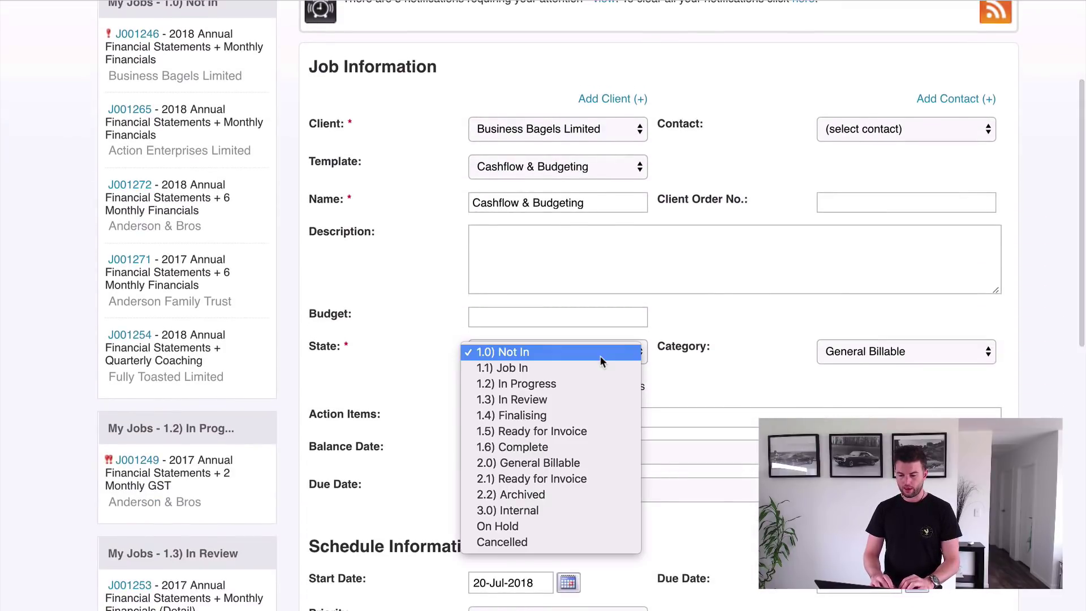
{"action": "left_click", "coordinate": [562, 465]}
{"action": "scroll", "coordinate": [748, 368], "scroll_direction": "down", "scroll_amount": 4}
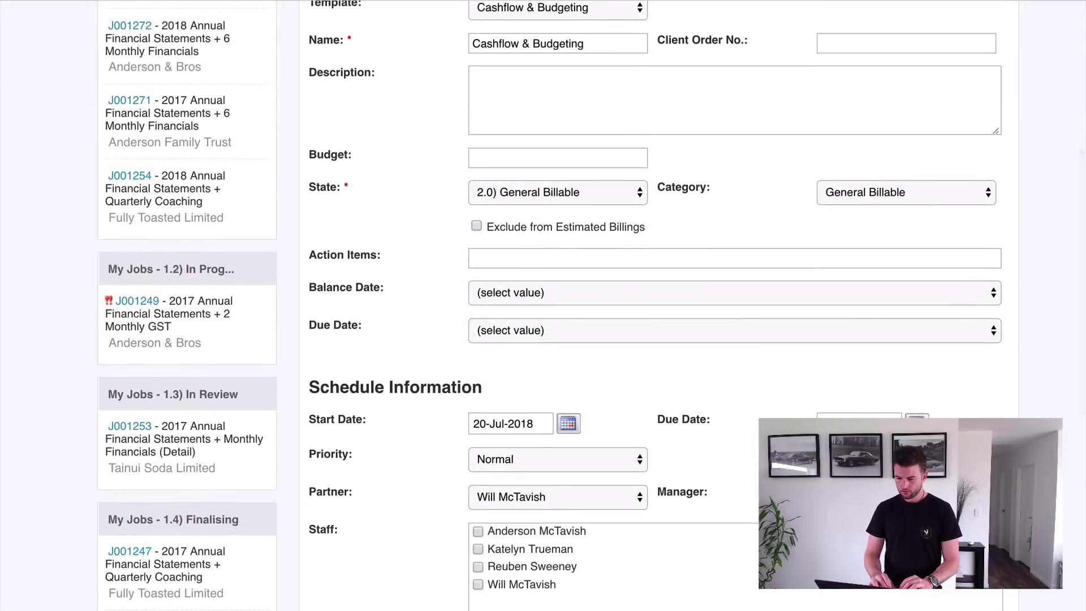
{"action": "left_click", "coordinate": [916, 424]}
{"action": "left_click", "coordinate": [732, 464]}
{"action": "scroll", "coordinate": [733, 464], "scroll_direction": "down", "scroll_amount": 2}
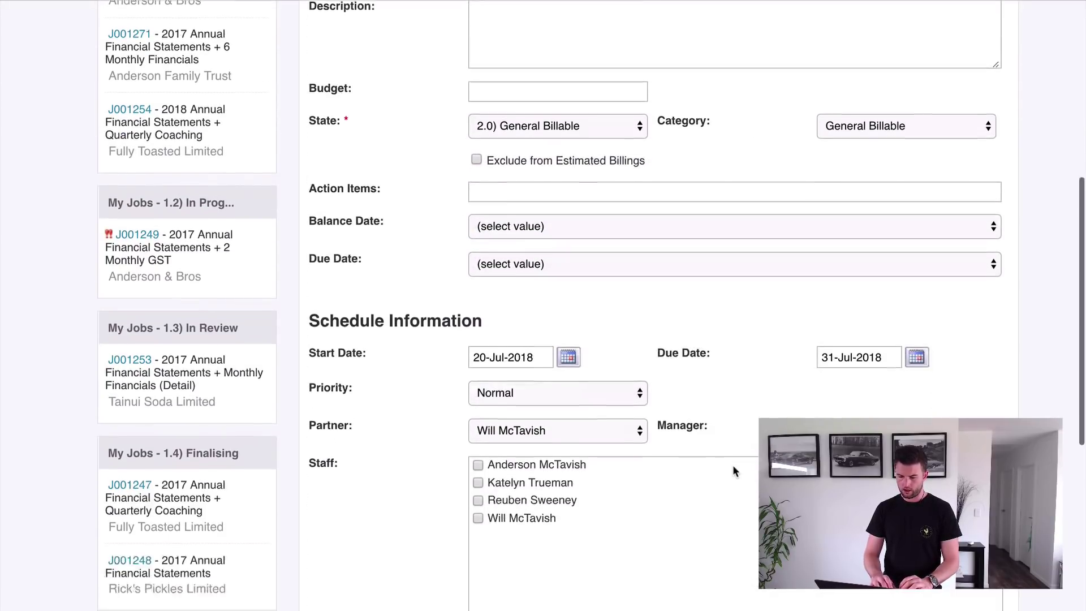
{"action": "left_click", "coordinate": [479, 481]}
{"action": "scroll", "coordinate": [998, 365], "scroll_direction": "down", "scroll_amount": 5}
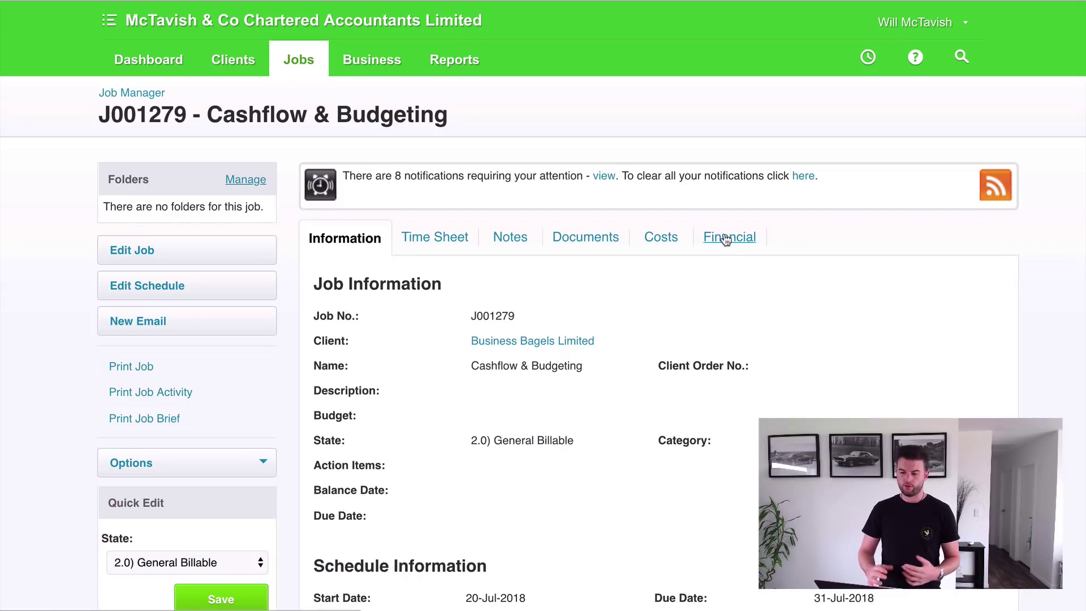
{"action": "left_click", "coordinate": [726, 238]}
{"action": "scroll", "coordinate": [134, 340], "scroll_direction": "down", "scroll_amount": 4}
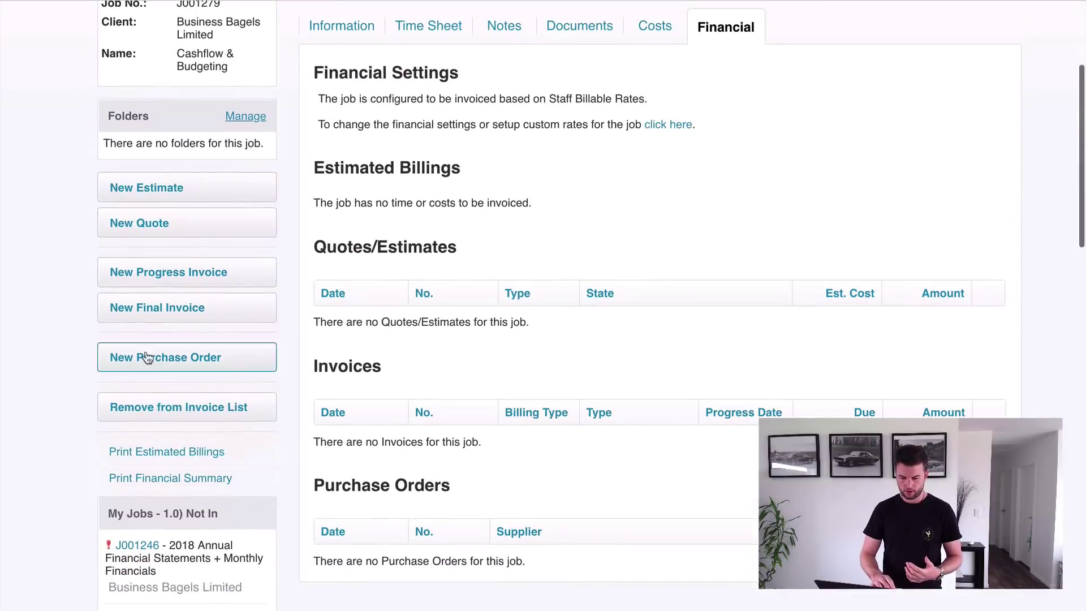
{"action": "left_click", "coordinate": [156, 478]}
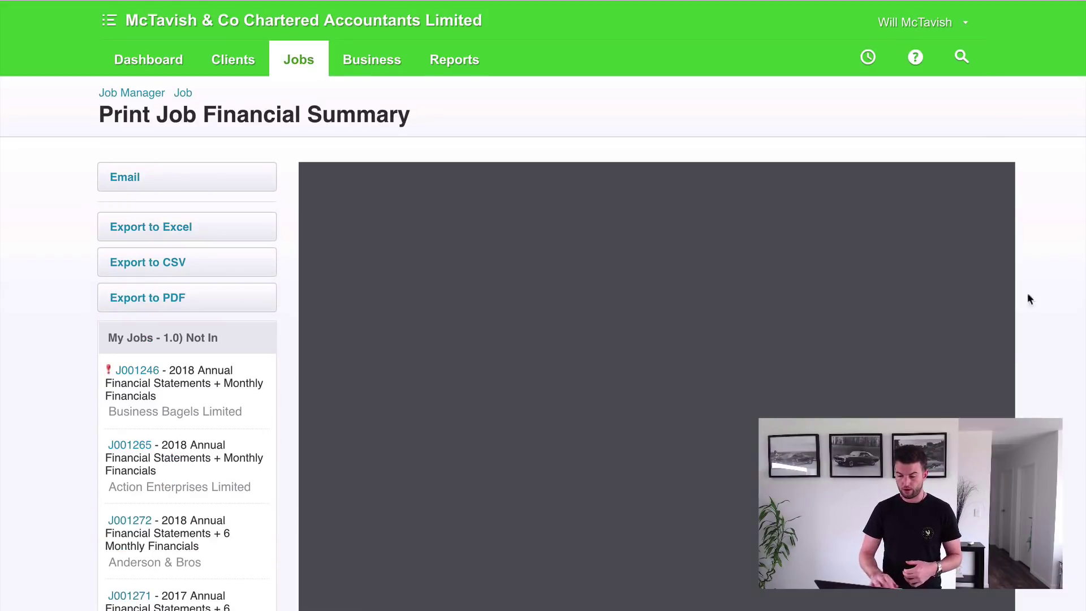
{"action": "scroll", "coordinate": [1055, 387], "scroll_direction": "down", "scroll_amount": 2}
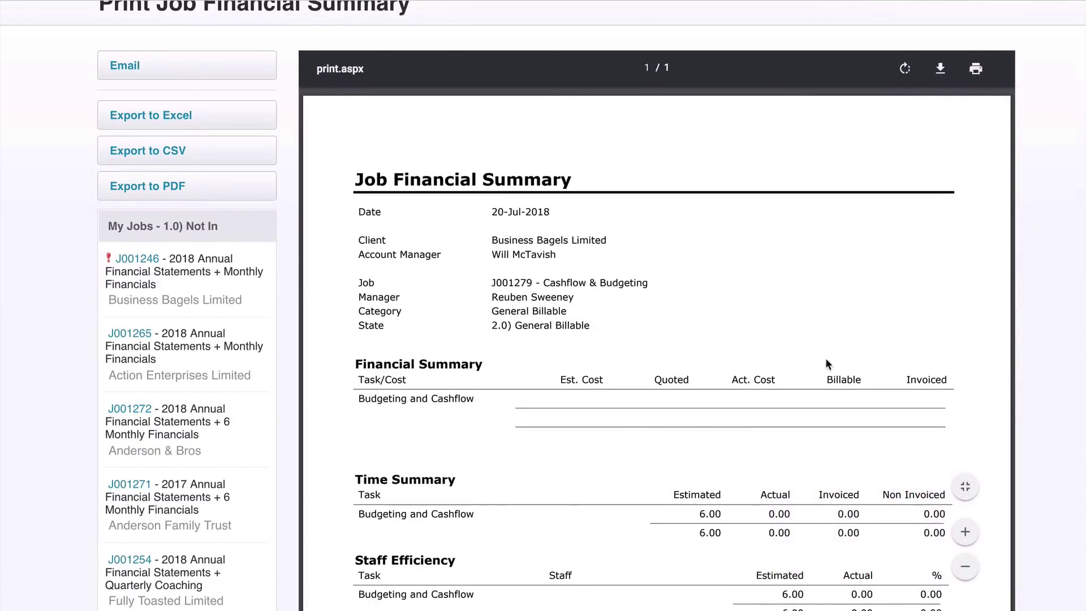
{"action": "scroll", "coordinate": [326, 201], "scroll_direction": "up", "scroll_amount": 2}
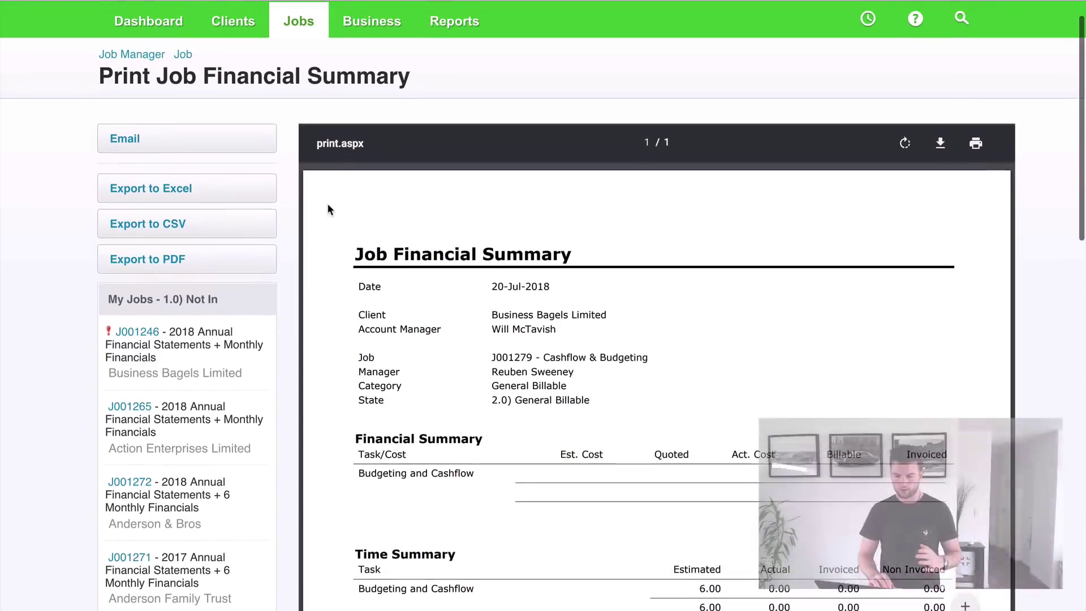
Step: Create a new quote from job J001279's financial details
{"action": "left_click", "coordinate": [187, 63]}
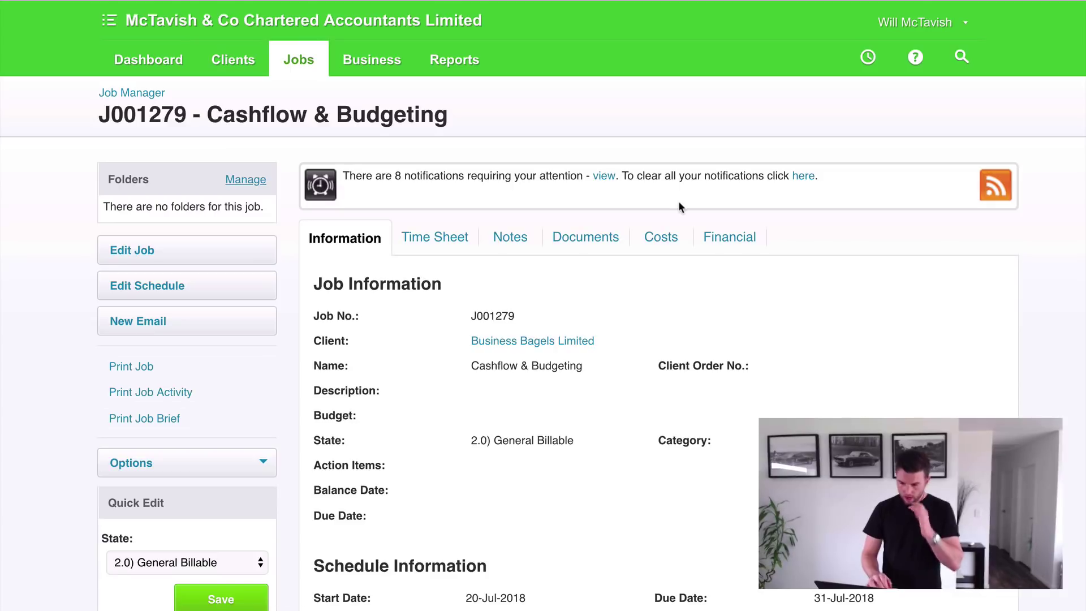
{"action": "left_click", "coordinate": [730, 237]}
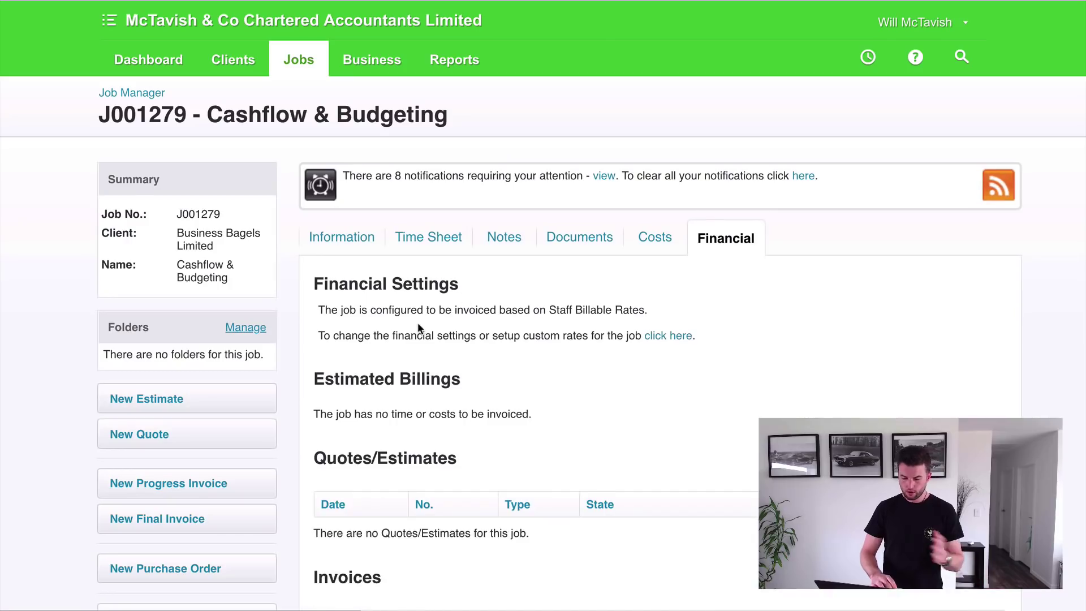
{"action": "scroll", "coordinate": [417, 322], "scroll_direction": "down", "scroll_amount": 3}
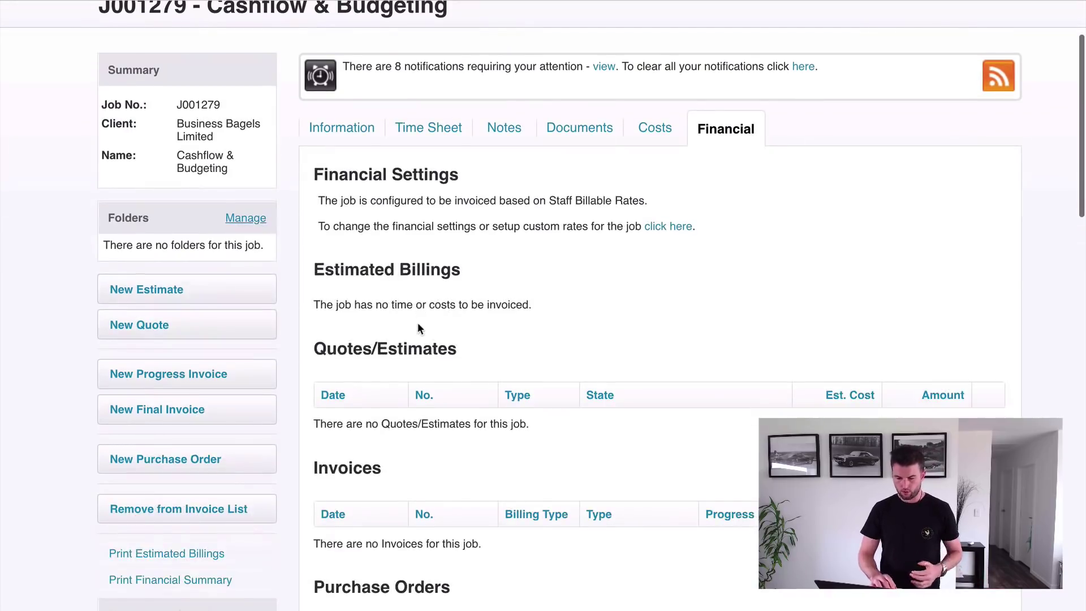
{"action": "left_click", "coordinate": [219, 324]}
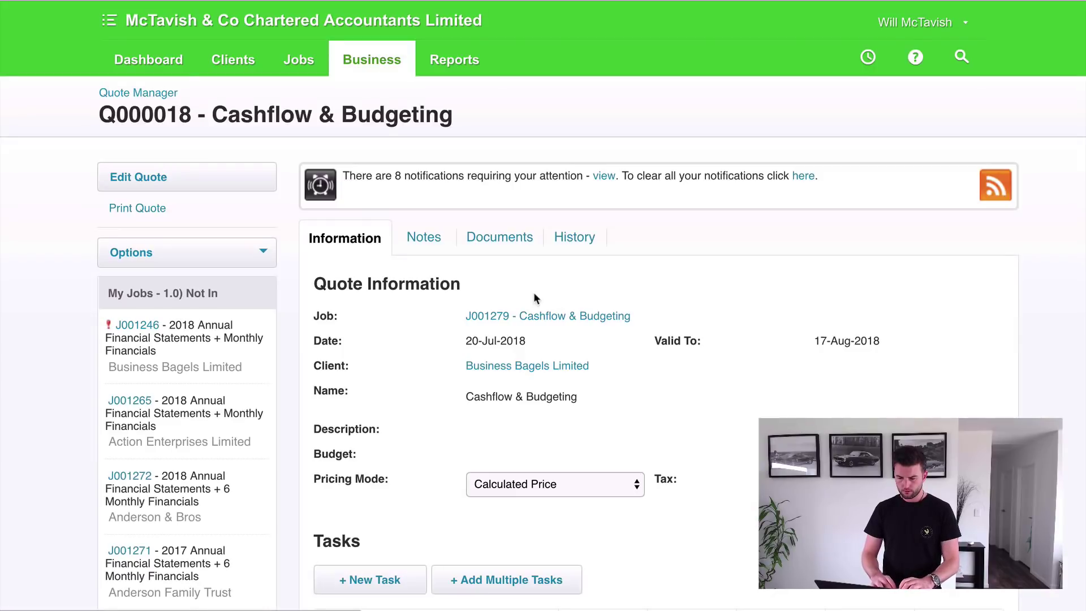
{"action": "scroll", "coordinate": [514, 358], "scroll_direction": "down", "scroll_amount": 5}
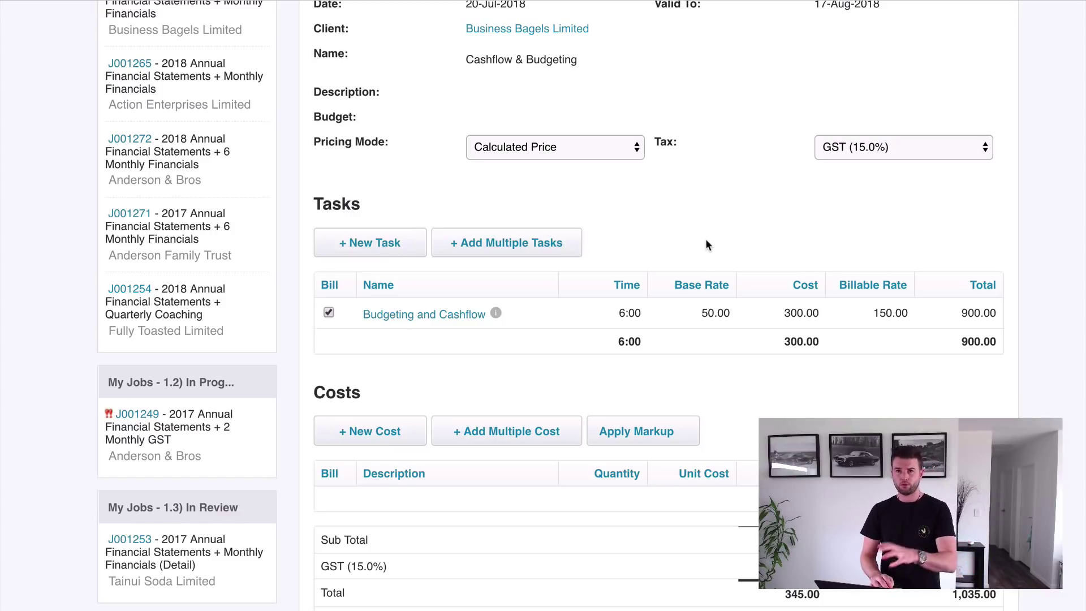
{"action": "scroll", "coordinate": [719, 251], "scroll_direction": "down", "scroll_amount": 2}
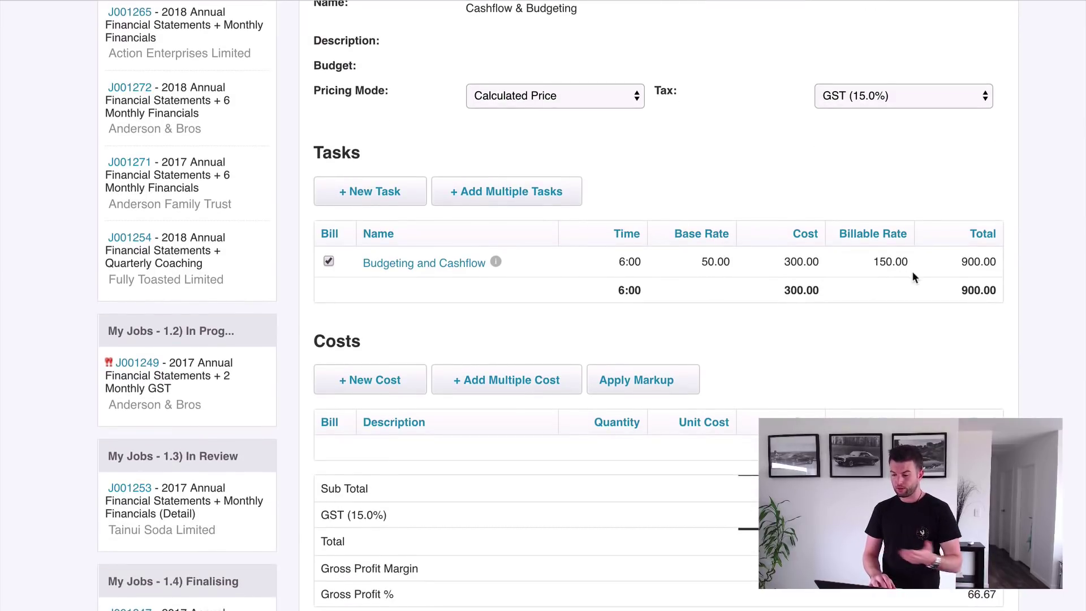
Step: Switch the quote to Fixed Price and replace the 900.00 task price with 1,500.00
{"action": "left_click", "coordinate": [622, 96]}
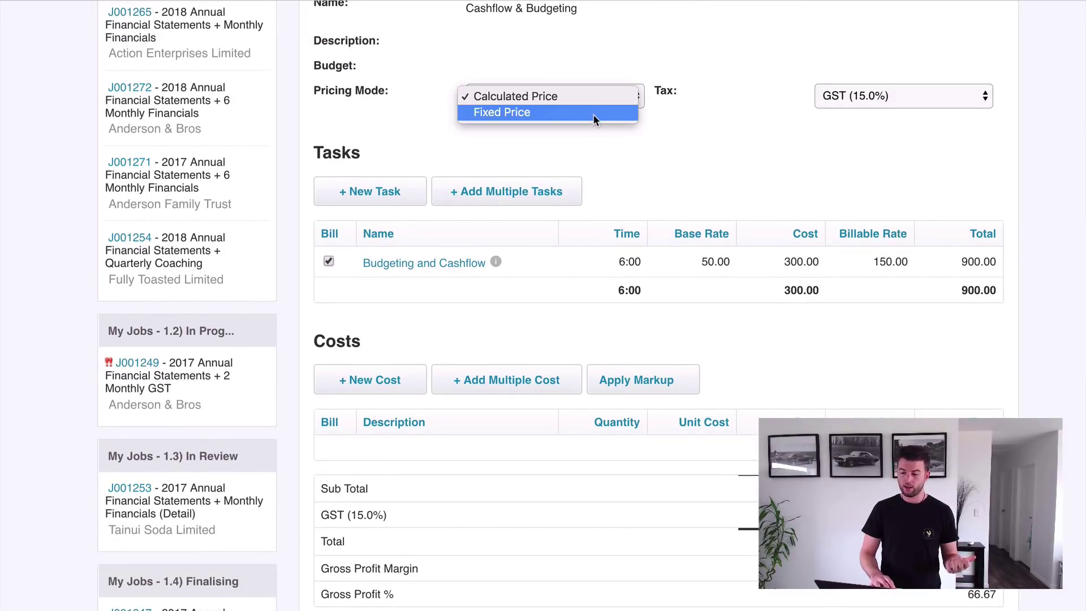
{"action": "left_click", "coordinate": [593, 115]}
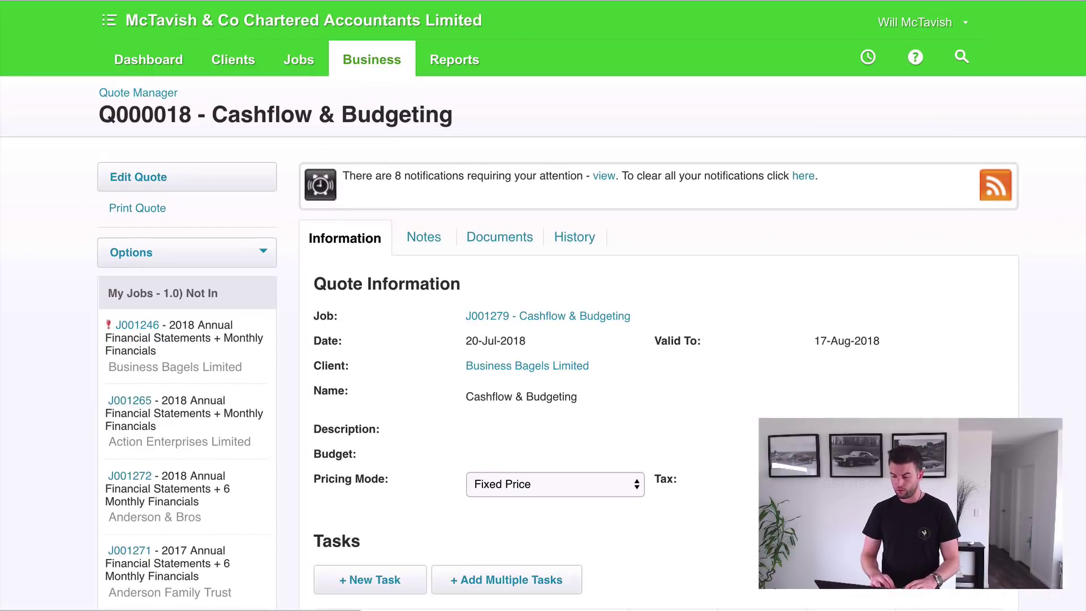
{"action": "scroll", "coordinate": [909, 535], "scroll_direction": "down", "scroll_amount": 4}
{"action": "left_click", "coordinate": [950, 445]}
{"action": "double_click", "coordinate": [961, 445]}
{"action": "type", "text": "1500"}
{"action": "scroll", "coordinate": [915, 365], "scroll_direction": "down", "scroll_amount": 5}
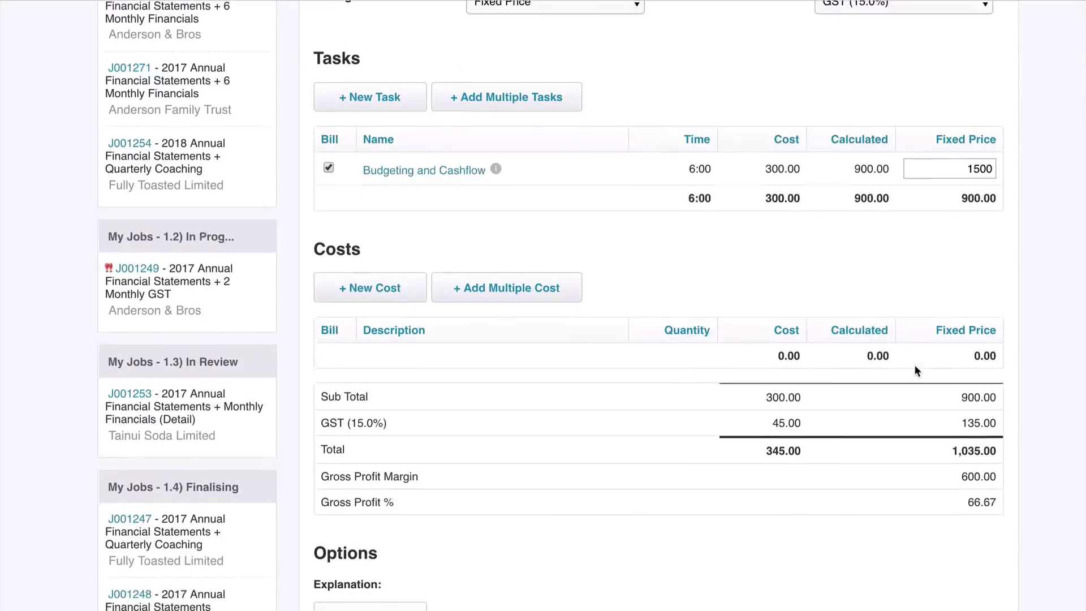
{"action": "scroll", "coordinate": [879, 209], "scroll_direction": "down", "scroll_amount": 4}
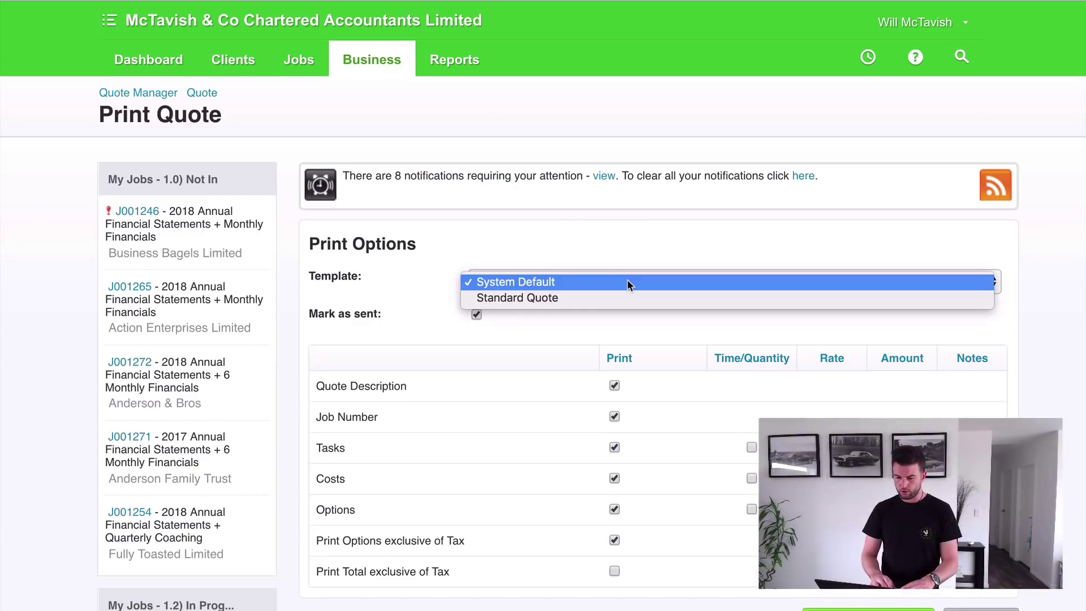
Step: Print Q000018 with the Standard Quote template and review the 1,725.00 quotation PDF
{"action": "left_click", "coordinate": [600, 298]}
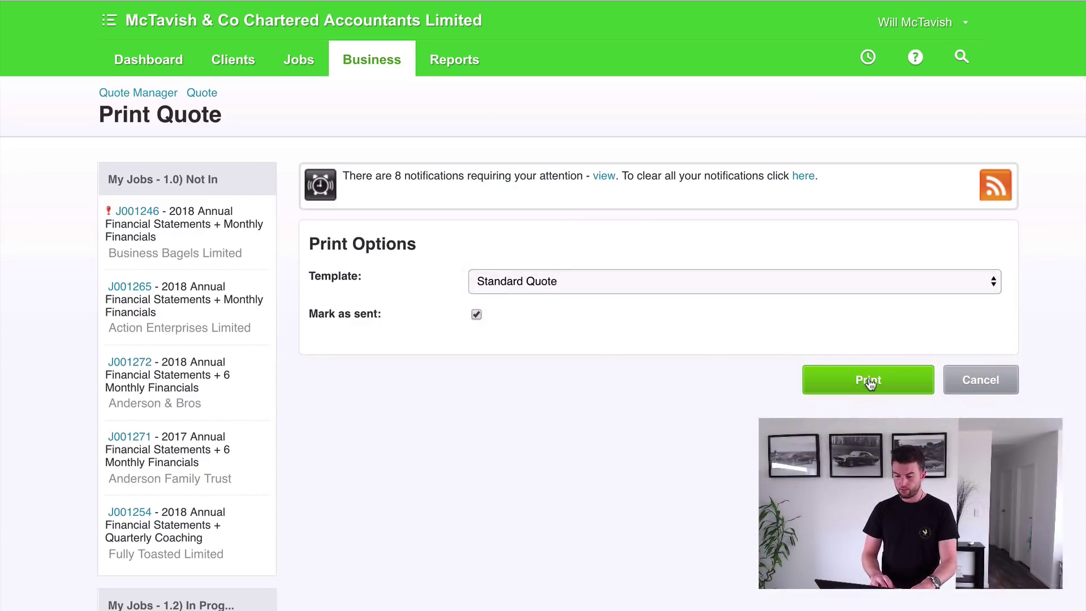
{"action": "left_click", "coordinate": [868, 380]}
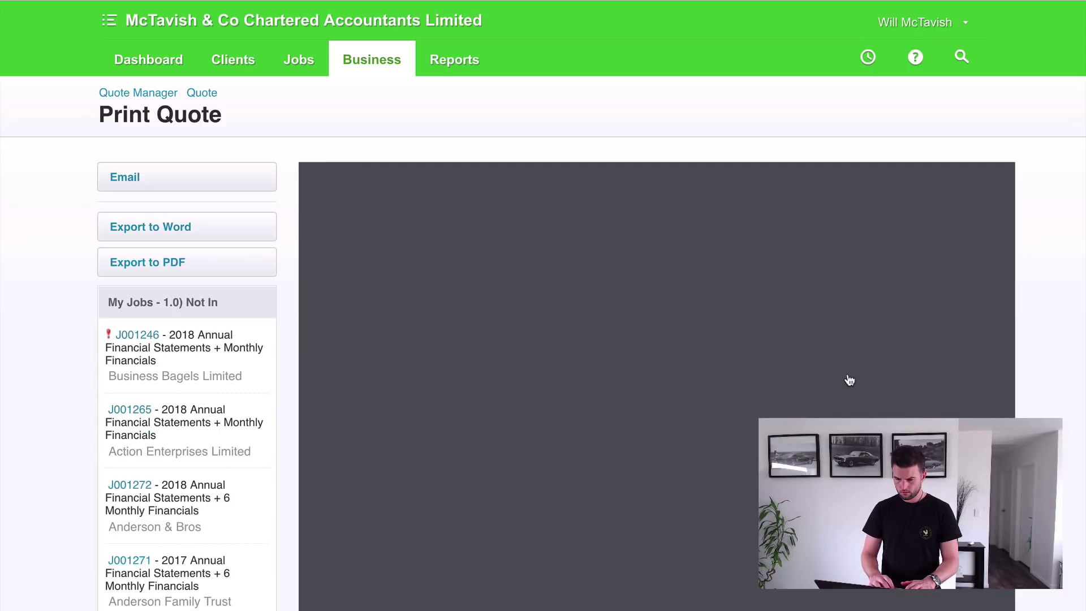
{"action": "scroll", "coordinate": [1053, 348], "scroll_direction": "down", "scroll_amount": 2}
{"action": "scroll", "coordinate": [747, 331], "scroll_direction": "down", "scroll_amount": 3}
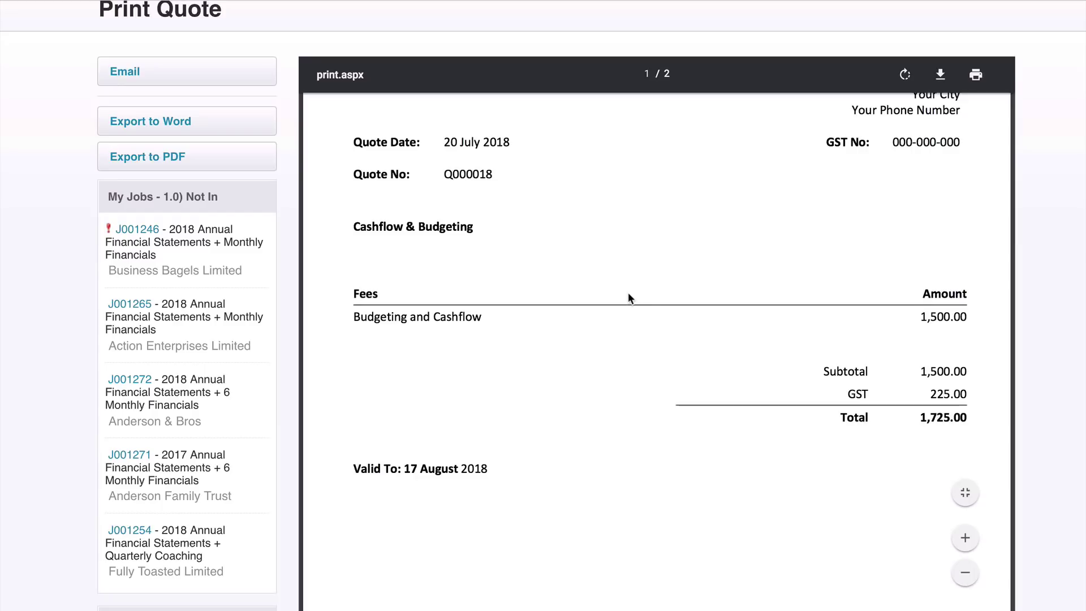
{"action": "scroll", "coordinate": [630, 299], "scroll_direction": "up", "scroll_amount": 2}
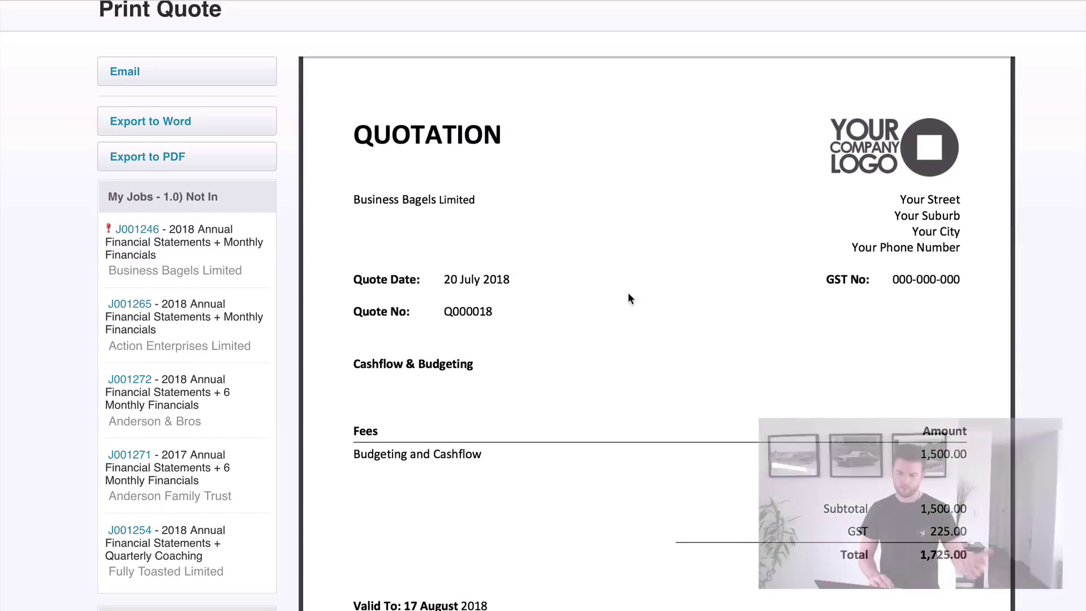
{"action": "scroll", "coordinate": [560, 250], "scroll_direction": "up", "scroll_amount": 1}
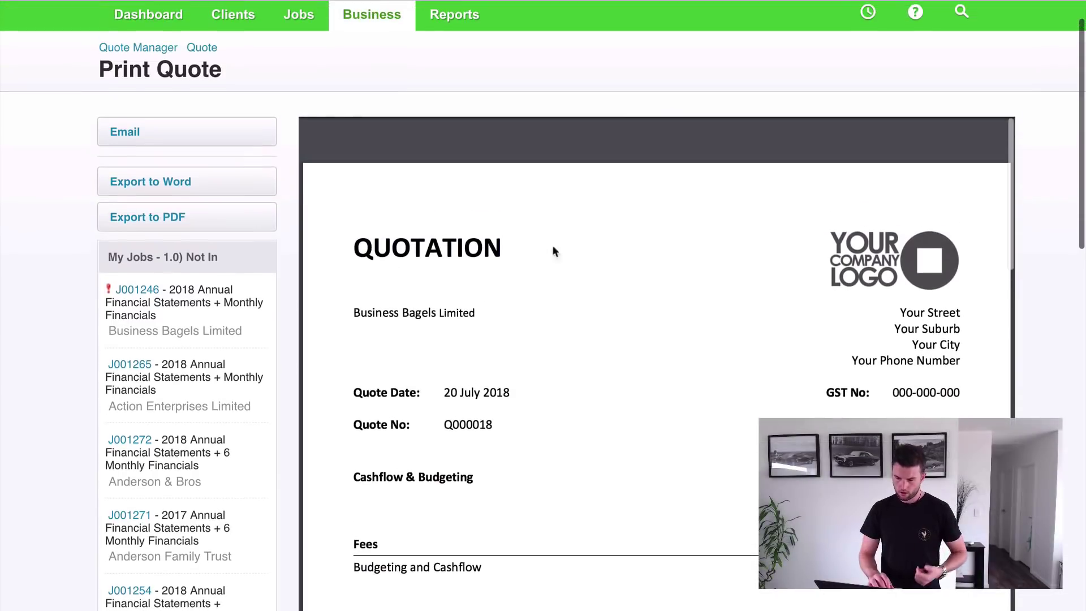
Step: Mark quote Q000018 Accepted and check it on J001279's Financial tab at 1,725.00
{"action": "left_click", "coordinate": [202, 48]}
{"action": "scroll", "coordinate": [837, 331], "scroll_direction": "down", "scroll_amount": 3}
{"action": "scroll", "coordinate": [839, 334], "scroll_direction": "down", "scroll_amount": 6}
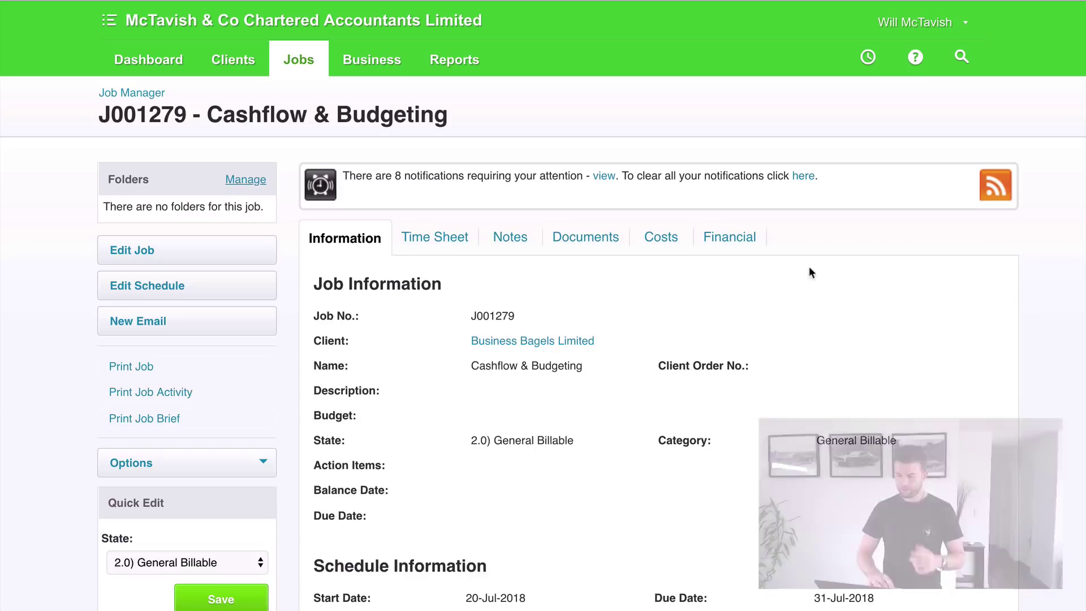
{"action": "left_click", "coordinate": [730, 236]}
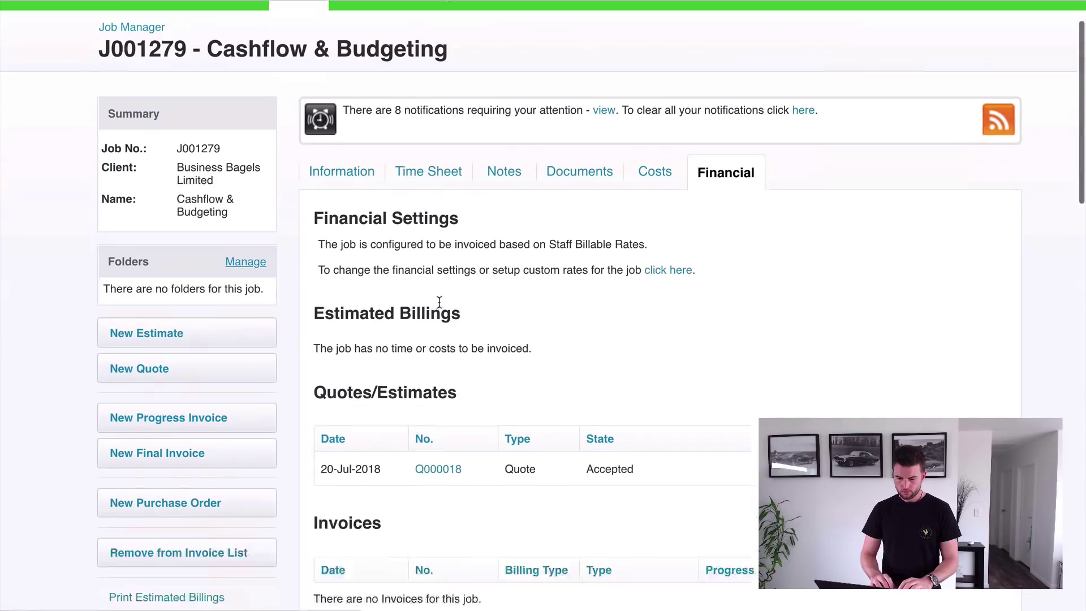
{"action": "scroll", "coordinate": [368, 301], "scroll_direction": "down", "scroll_amount": 3}
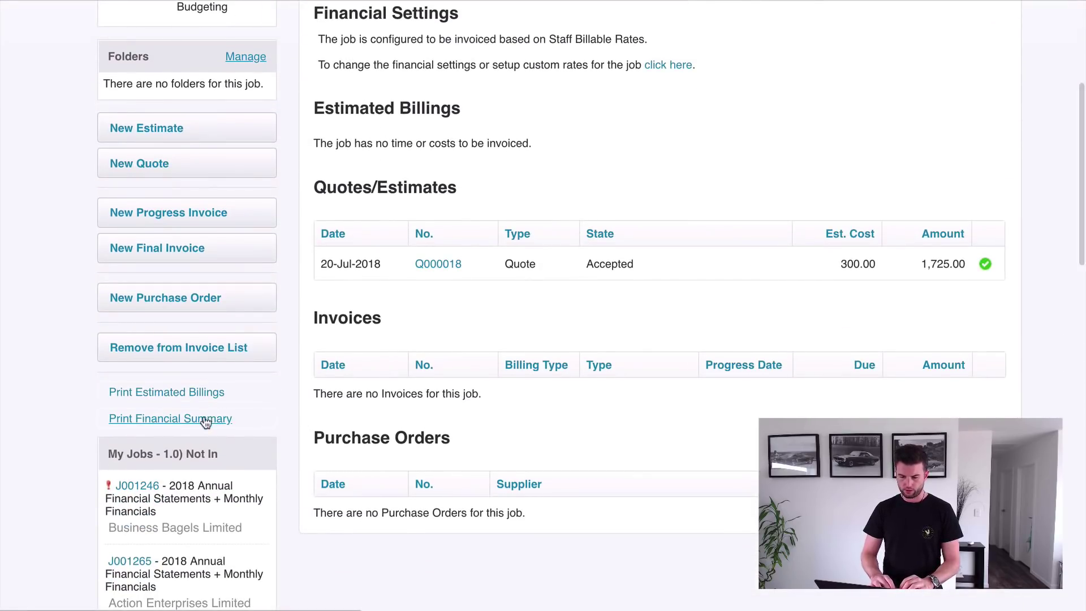
Step: Print J001279's Financial Summary and review 1,500.00 quoted versus 300.00 estimated cost
{"action": "left_click", "coordinate": [204, 419]}
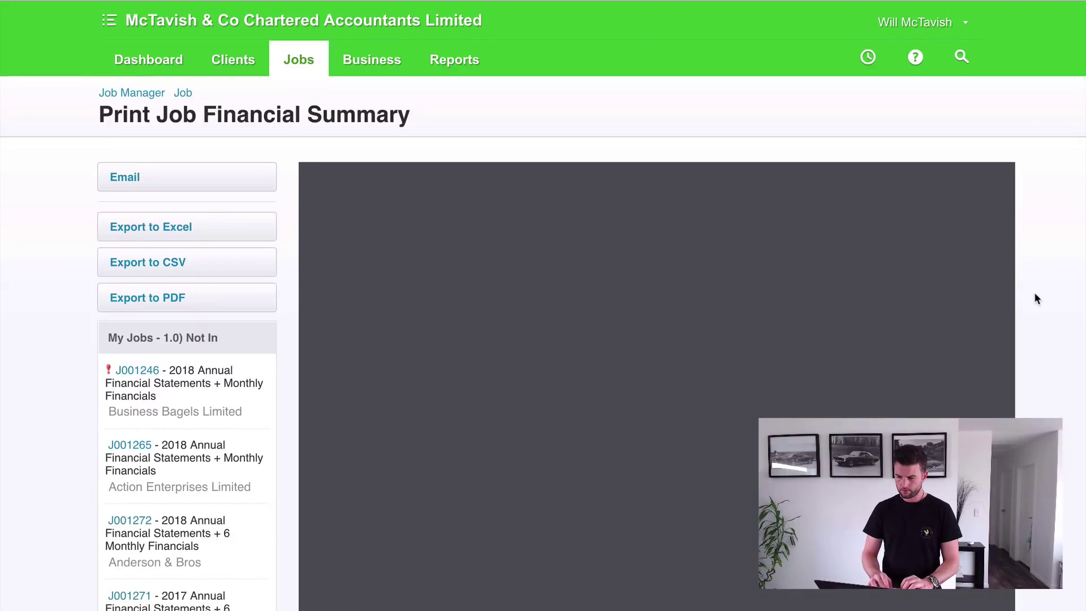
{"action": "scroll", "coordinate": [1034, 292], "scroll_direction": "down", "scroll_amount": 2}
{"action": "scroll", "coordinate": [784, 316], "scroll_direction": "down", "scroll_amount": 1}
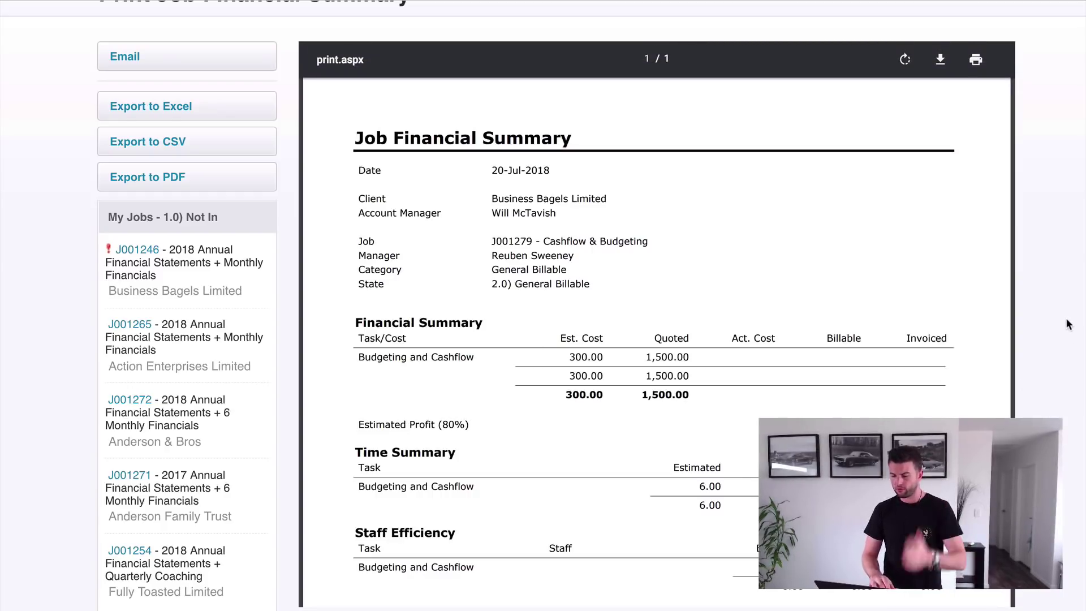
{"action": "scroll", "coordinate": [1064, 326], "scroll_direction": "up", "scroll_amount": 3}
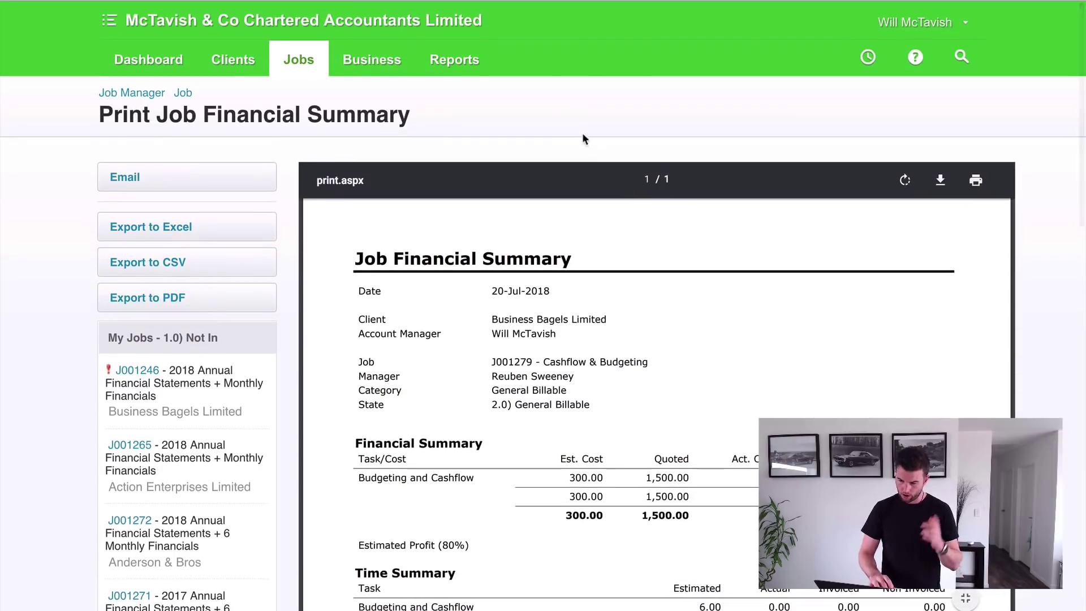
Step: Record a 7:30-hour time sheet entry for the assigned staff member on Budgeting and Cashflow
{"action": "left_click", "coordinate": [183, 93]}
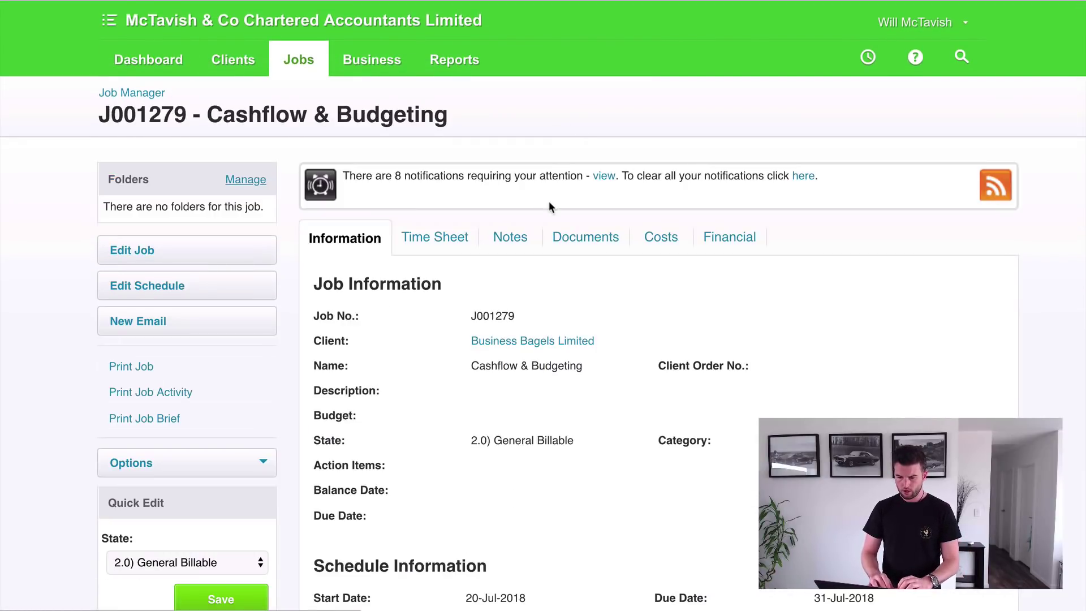
{"action": "left_click", "coordinate": [435, 240]}
{"action": "left_click", "coordinate": [547, 355]}
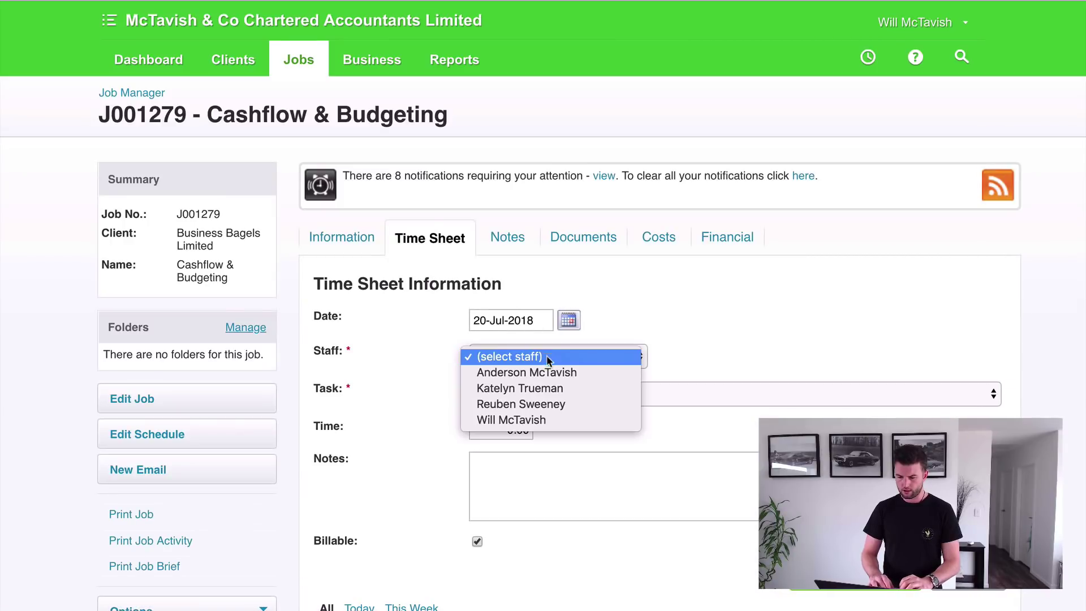
{"action": "left_click", "coordinate": [532, 419]}
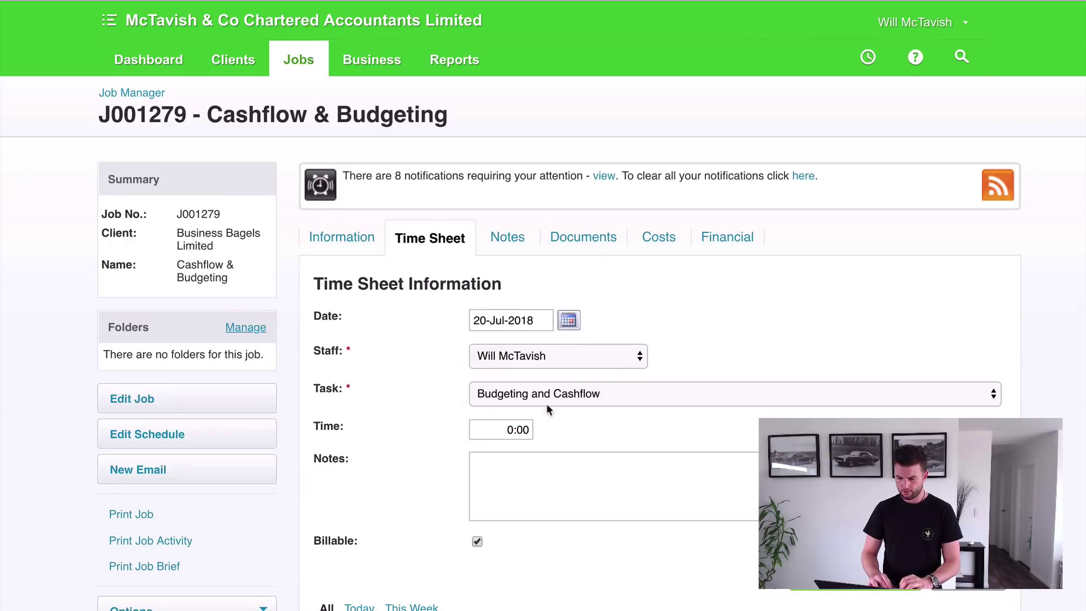
{"action": "left_click", "coordinate": [498, 431]}
{"action": "double_click", "coordinate": [499, 430]}
{"action": "type", "text": "7.5"}
{"action": "left_click", "coordinate": [611, 472]}
{"action": "left_click", "coordinate": [855, 589]}
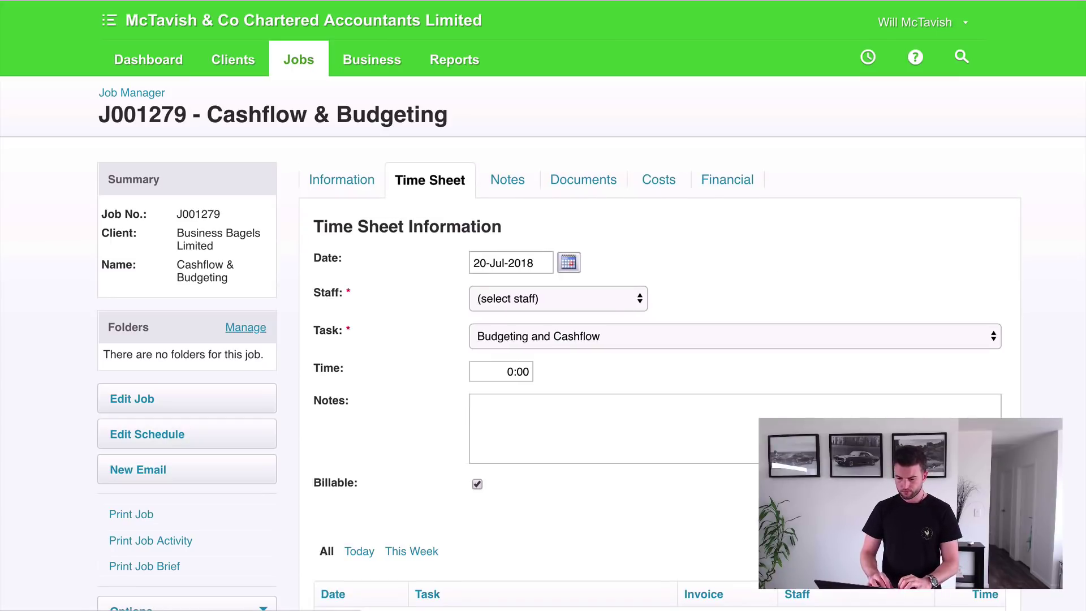
Step: Check the job's Financial tab showing estimated billings of 1,350.00
{"action": "left_click", "coordinate": [730, 181]}
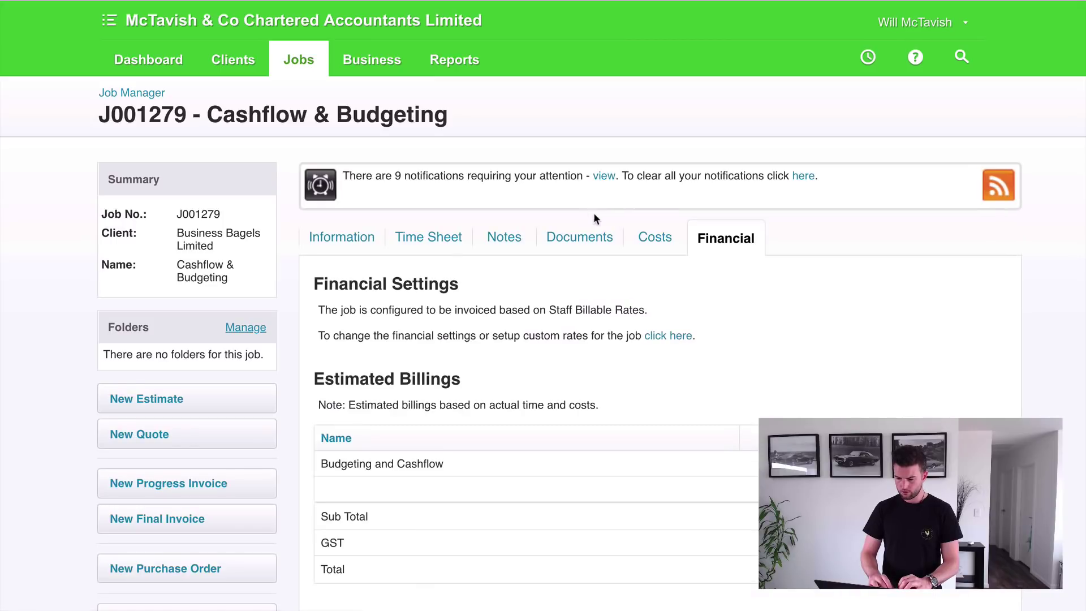
{"action": "scroll", "coordinate": [839, 349], "scroll_direction": "down", "scroll_amount": 2}
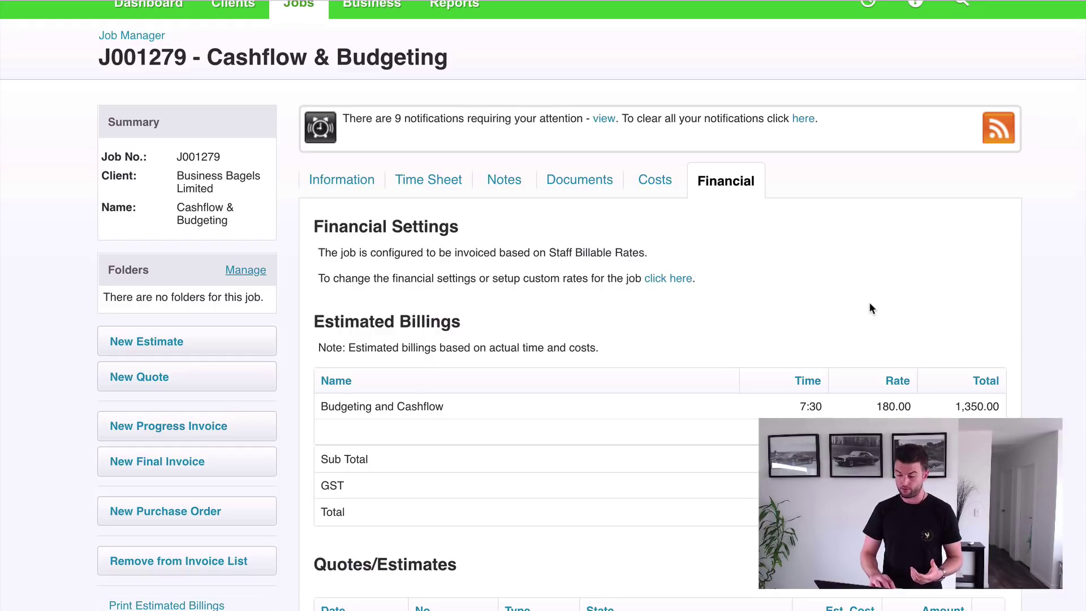
{"action": "scroll", "coordinate": [869, 301], "scroll_direction": "down", "scroll_amount": 2}
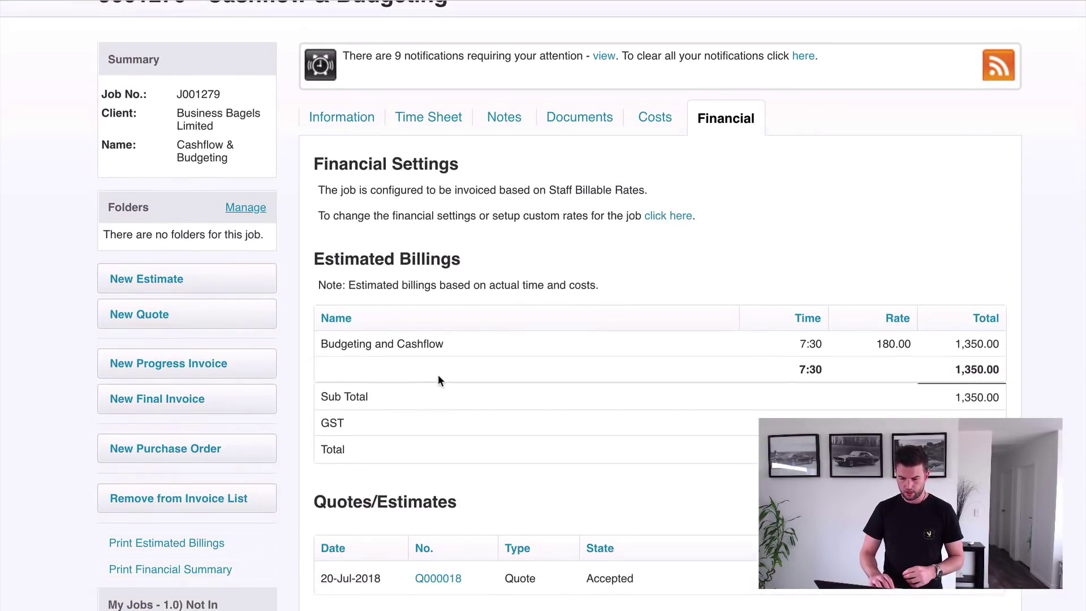
{"action": "scroll", "coordinate": [419, 385], "scroll_direction": "down", "scroll_amount": 1}
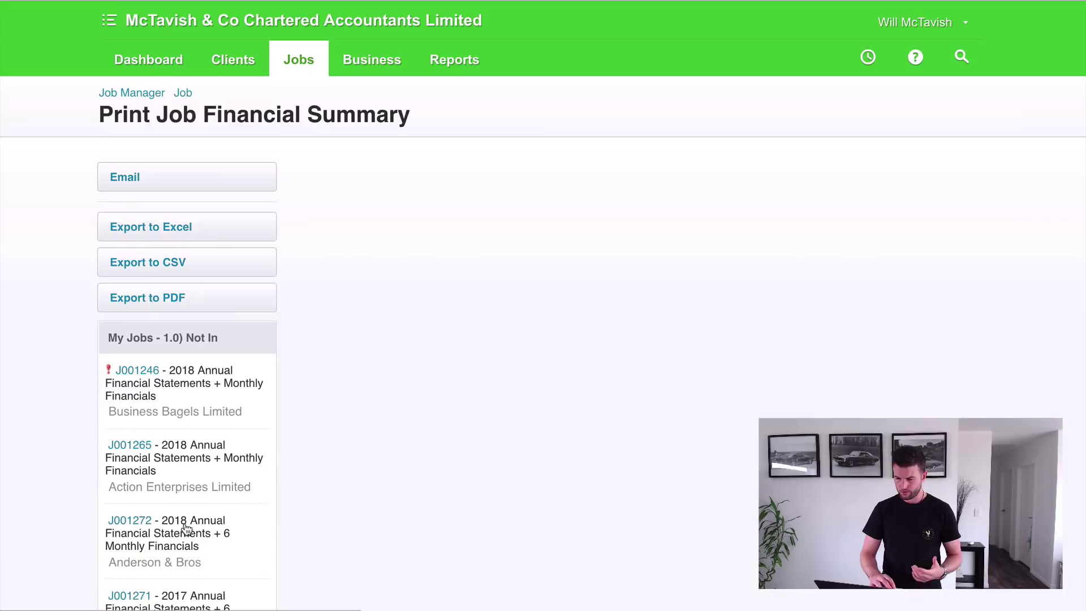
{"action": "scroll", "coordinate": [1060, 286], "scroll_direction": "down", "scroll_amount": 3}
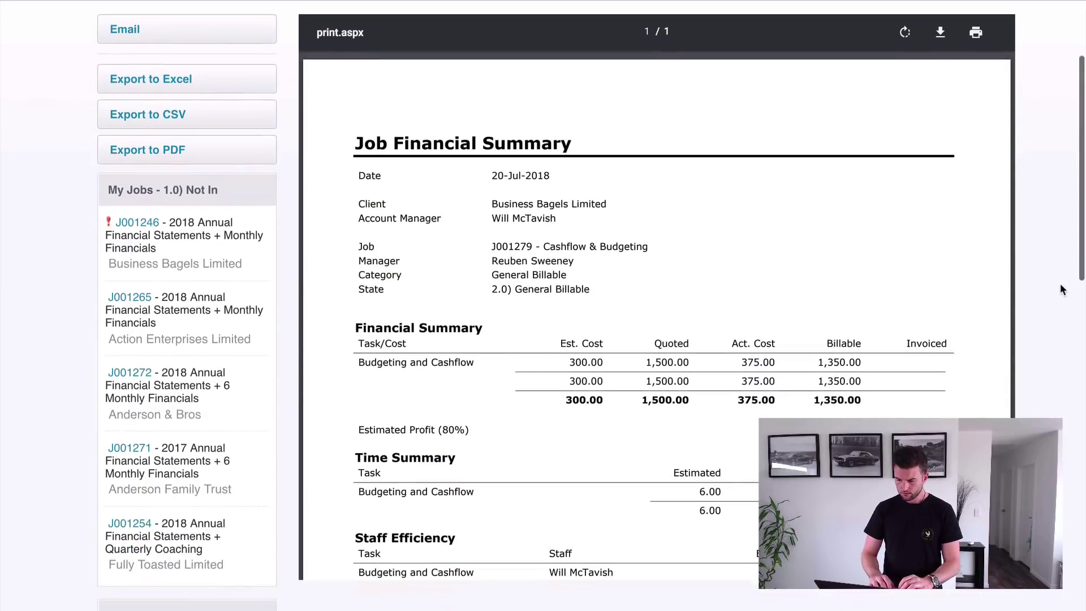
{"action": "scroll", "coordinate": [825, 284], "scroll_direction": "down", "scroll_amount": 1}
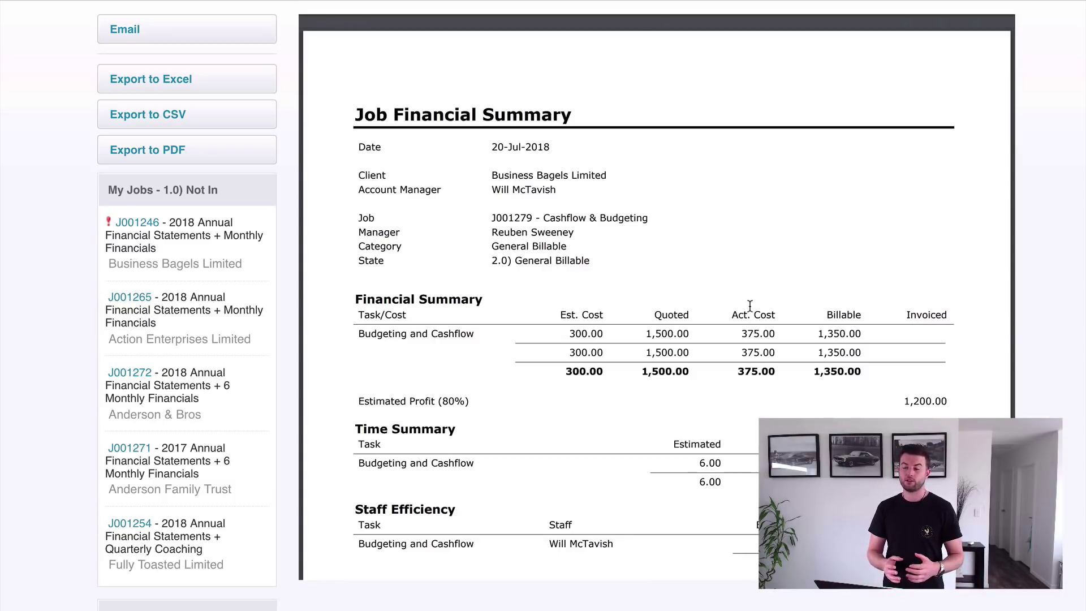
{"action": "double_click", "coordinate": [832, 333]}
{"action": "left_click", "coordinate": [835, 306]}
{"action": "scroll", "coordinate": [704, 232], "scroll_direction": "up", "scroll_amount": 3}
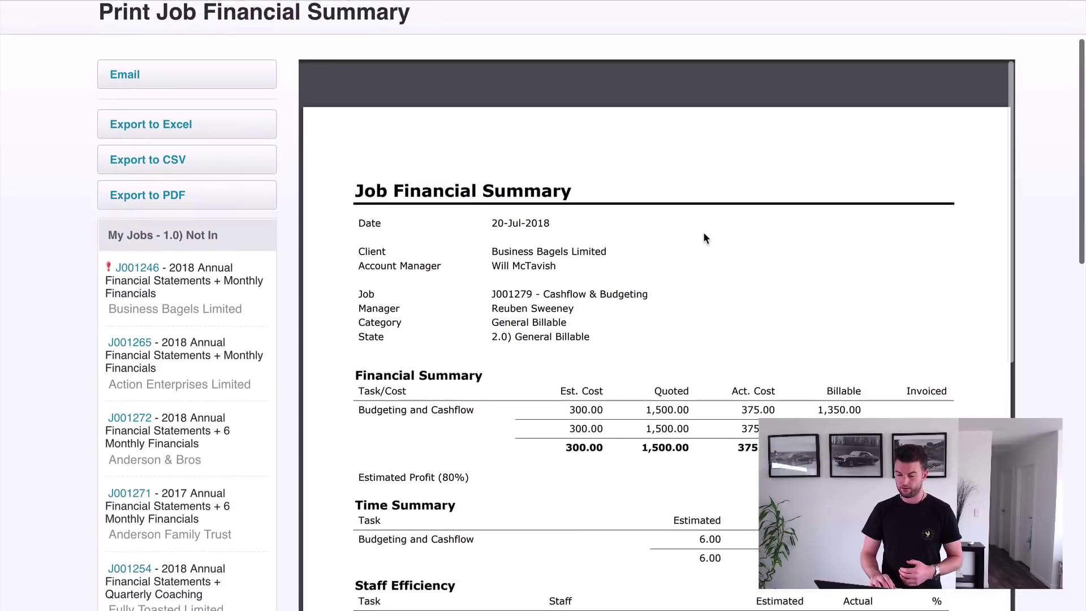
Step: Create a final invoice from quoted time and costs at 1,500.00 and approve it
{"action": "scroll", "coordinate": [528, 188], "scroll_direction": "up", "scroll_amount": 1}
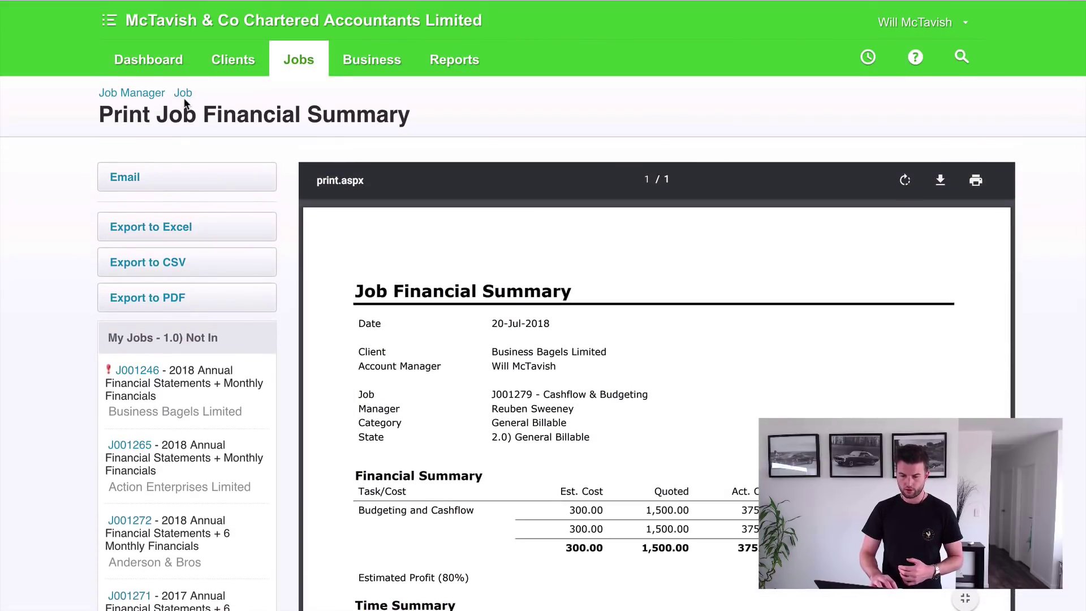
{"action": "key", "text": "alt+Left"}
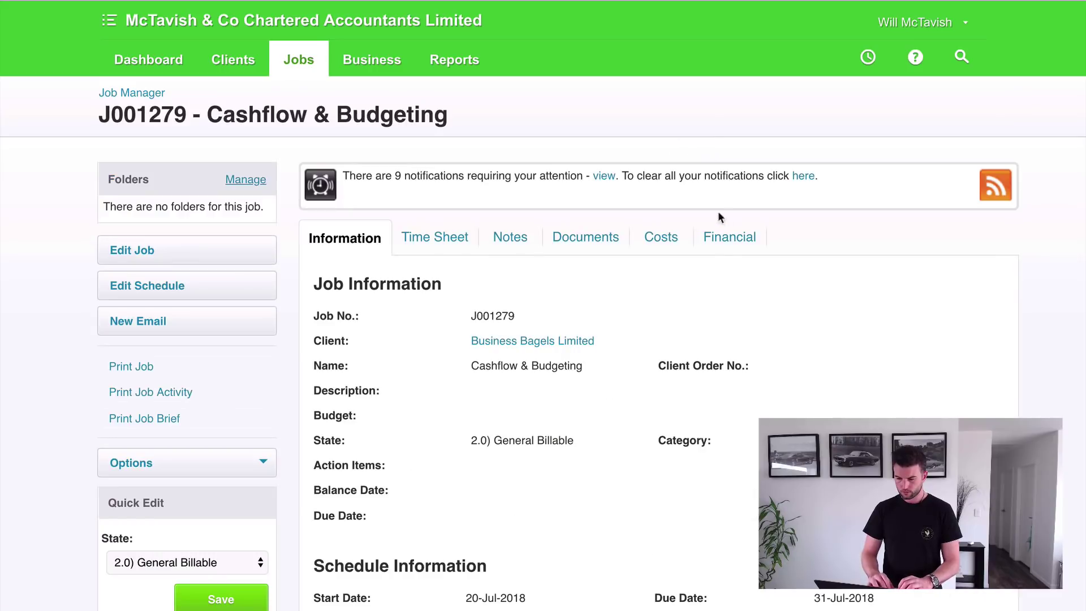
{"action": "scroll", "coordinate": [468, 315], "scroll_direction": "down", "scroll_amount": 5}
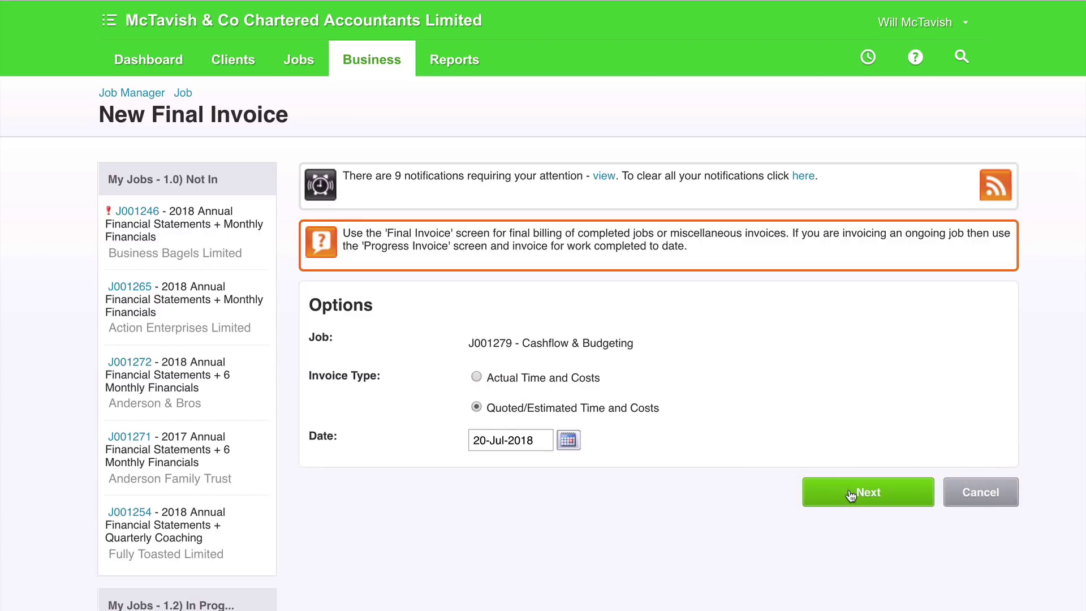
{"action": "left_click", "coordinate": [852, 495]}
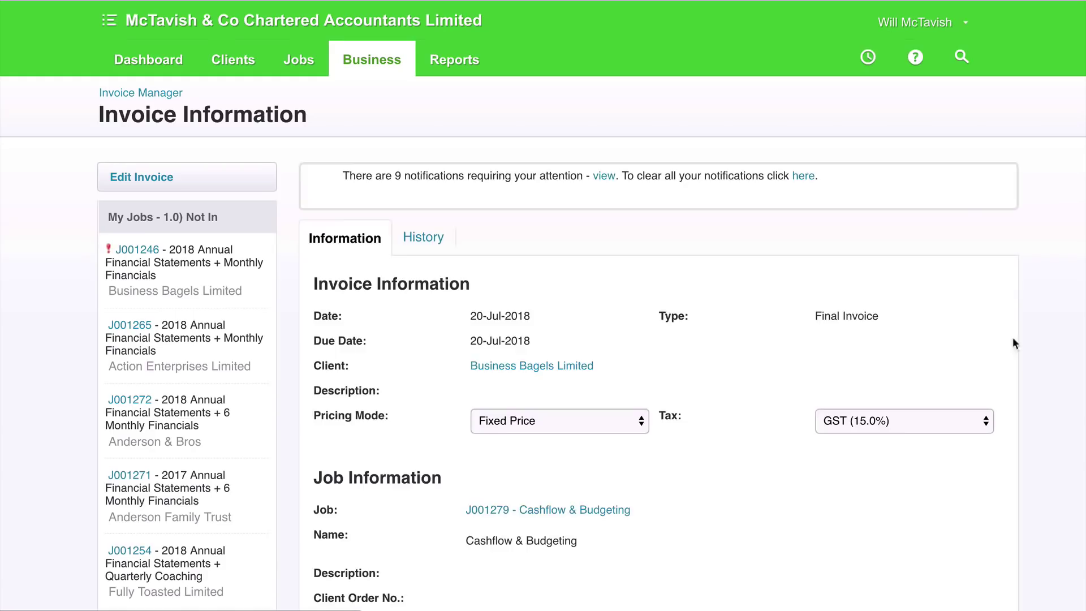
{"action": "scroll", "coordinate": [1054, 323], "scroll_direction": "down", "scroll_amount": 9}
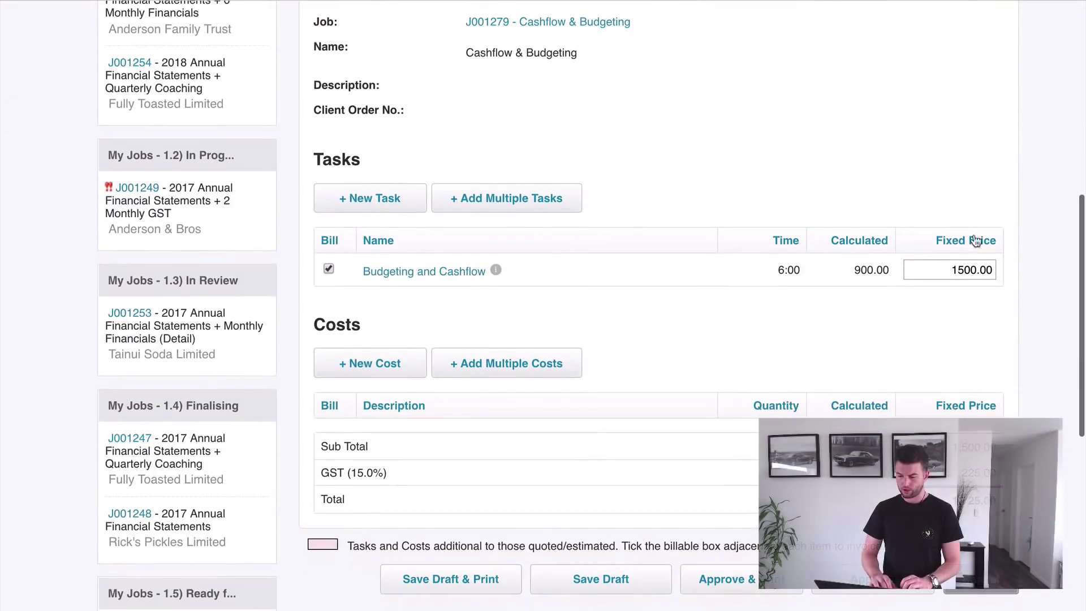
{"action": "scroll", "coordinate": [1000, 351], "scroll_direction": "down", "scroll_amount": 3}
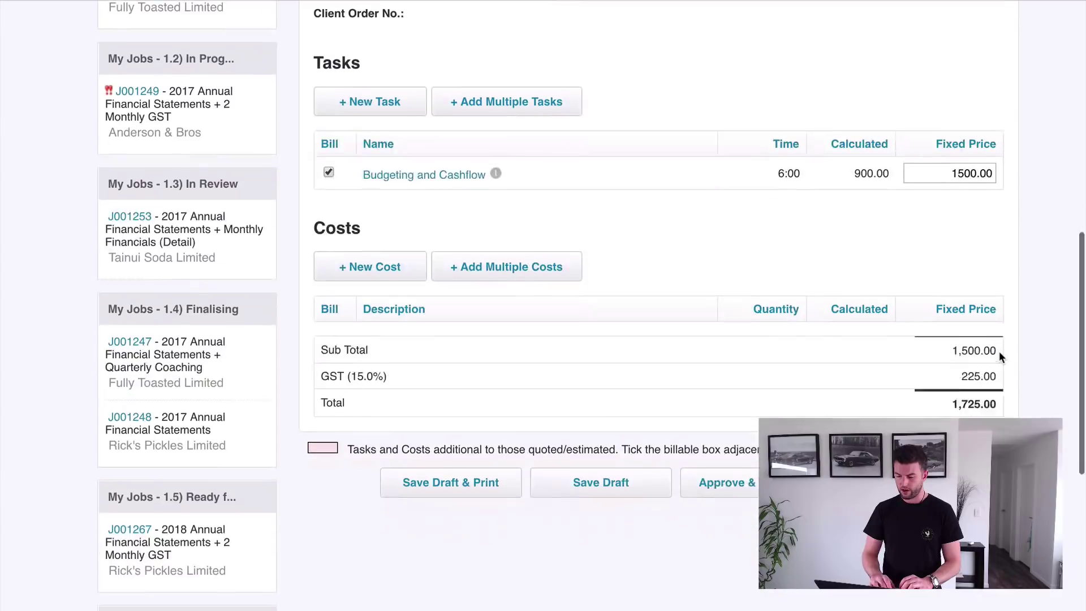
{"action": "left_click", "coordinate": [729, 452]}
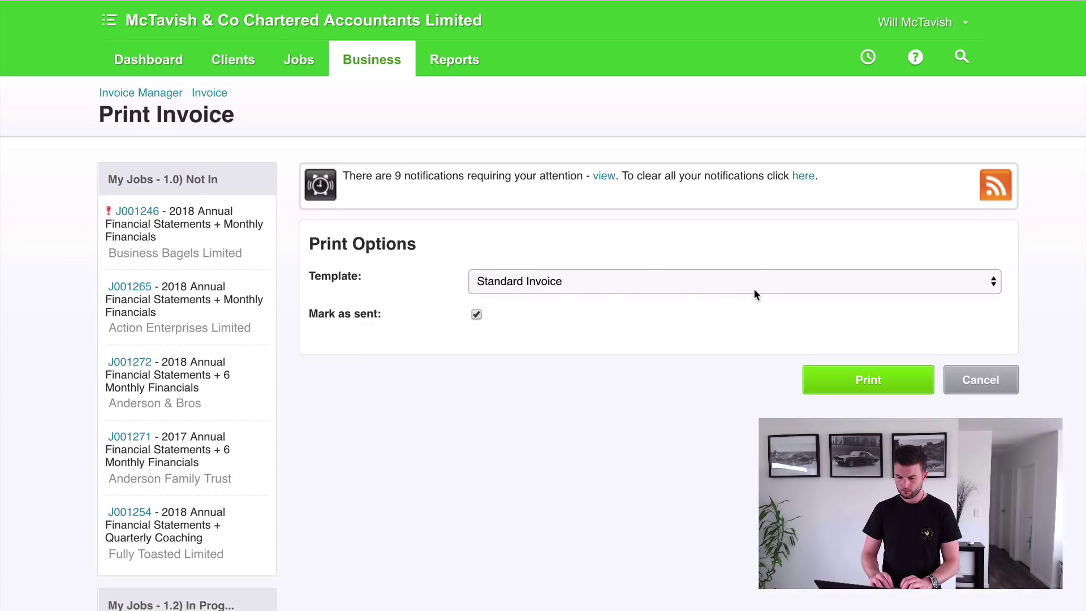
Step: Print invoice I000021 with the Standard Invoice template, review the 1,725.00 PDF
{"action": "left_click", "coordinate": [871, 383]}
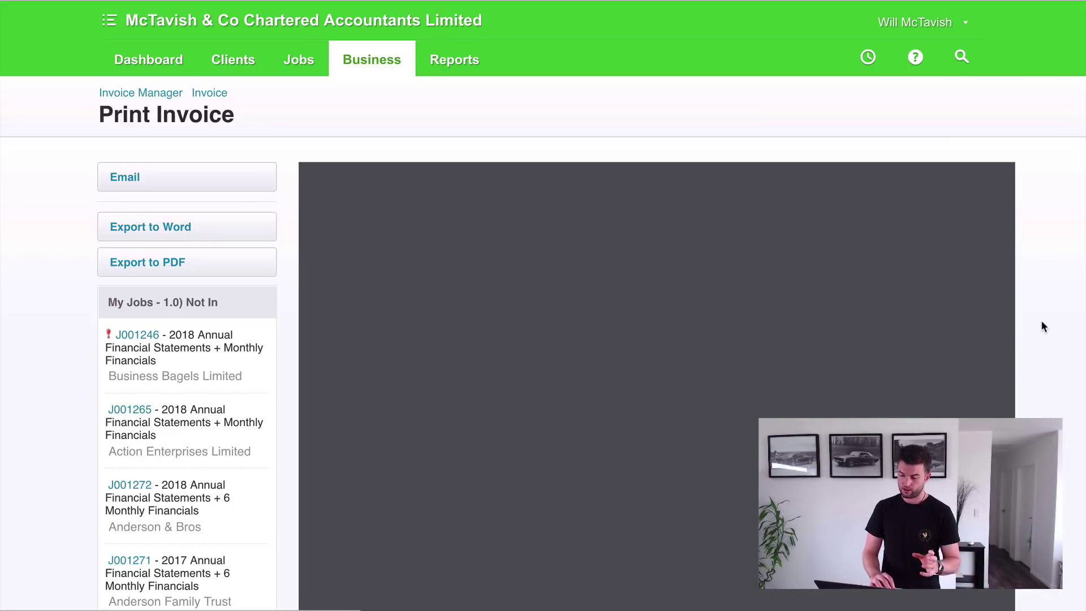
{"action": "scroll", "coordinate": [1043, 326], "scroll_direction": "down", "scroll_amount": 1}
{"action": "scroll", "coordinate": [807, 389], "scroll_direction": "down", "scroll_amount": 4}
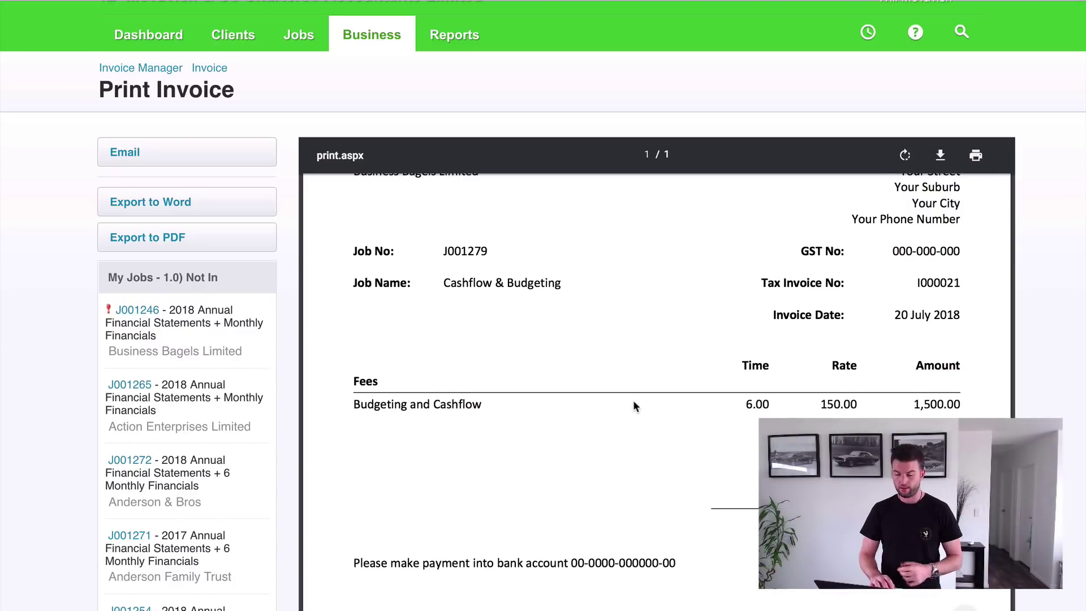
{"action": "scroll", "coordinate": [633, 399], "scroll_direction": "up", "scroll_amount": 5}
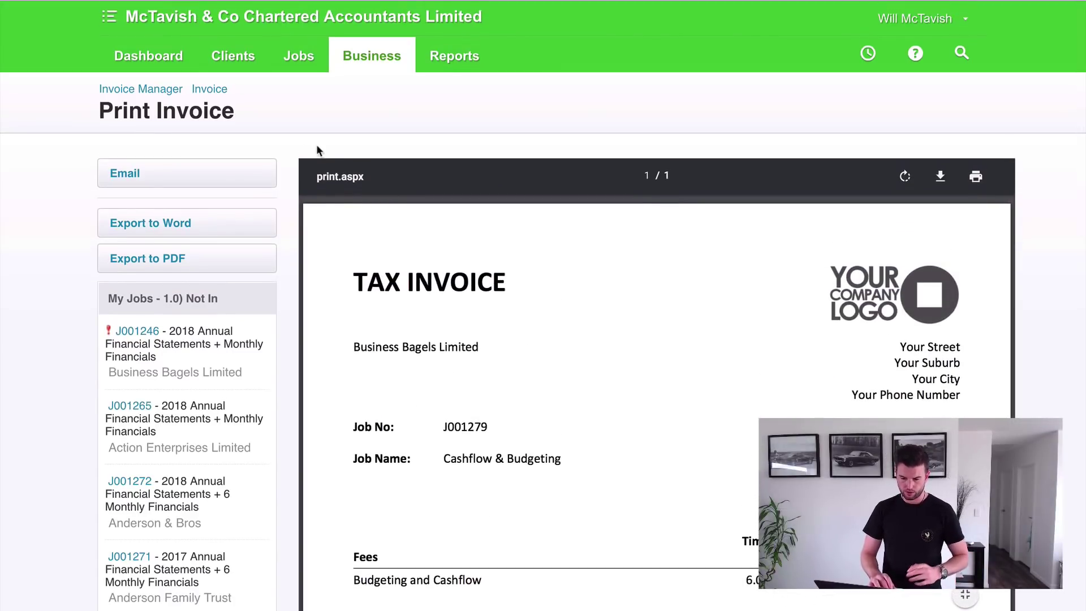
{"action": "left_click", "coordinate": [217, 90]}
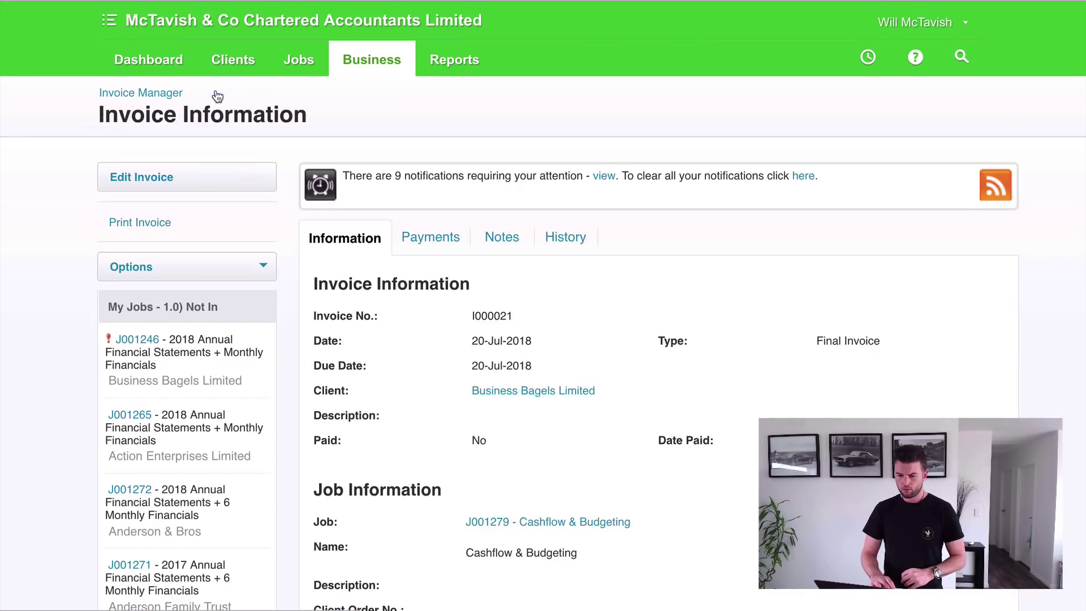
Step: Open job J001279's Financial tab and print its Financial Summary report
{"action": "left_click", "coordinate": [525, 525]}
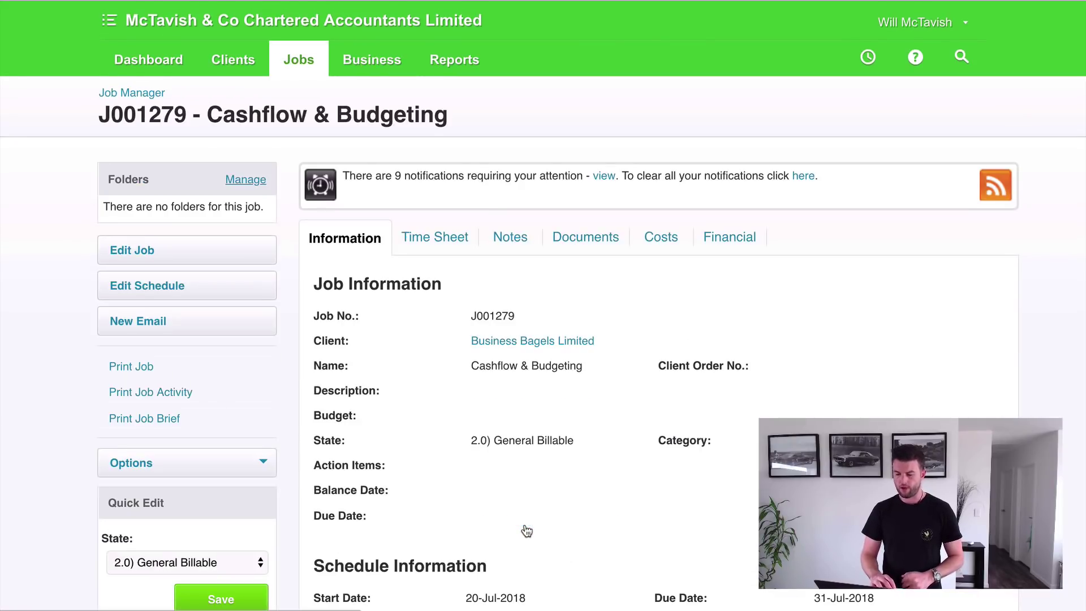
{"action": "left_click", "coordinate": [730, 237]}
{"action": "scroll", "coordinate": [385, 374], "scroll_direction": "down", "scroll_amount": 4}
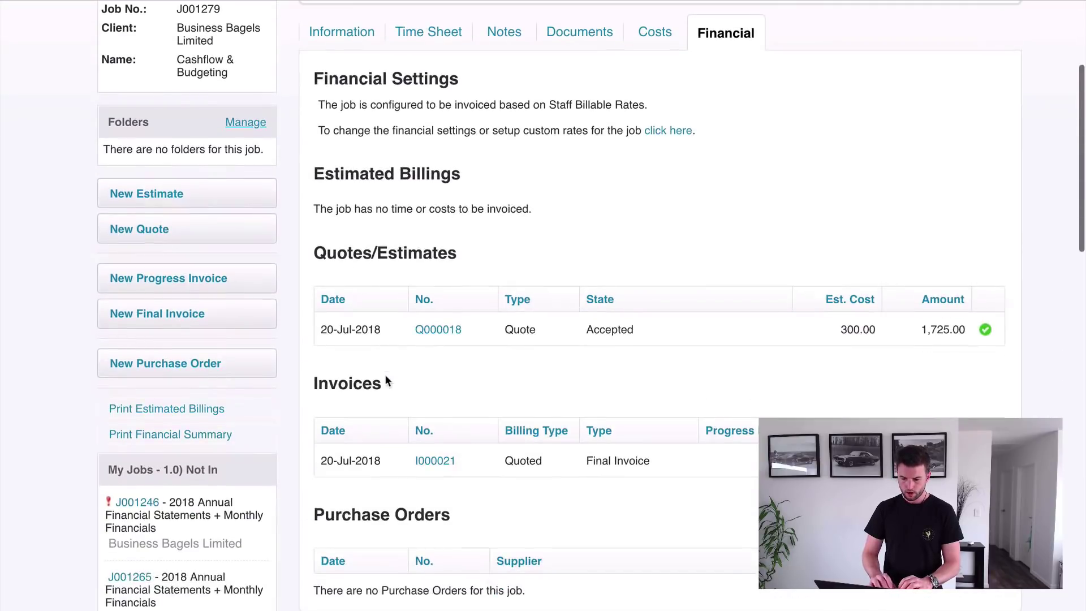
{"action": "left_click", "coordinate": [191, 436]}
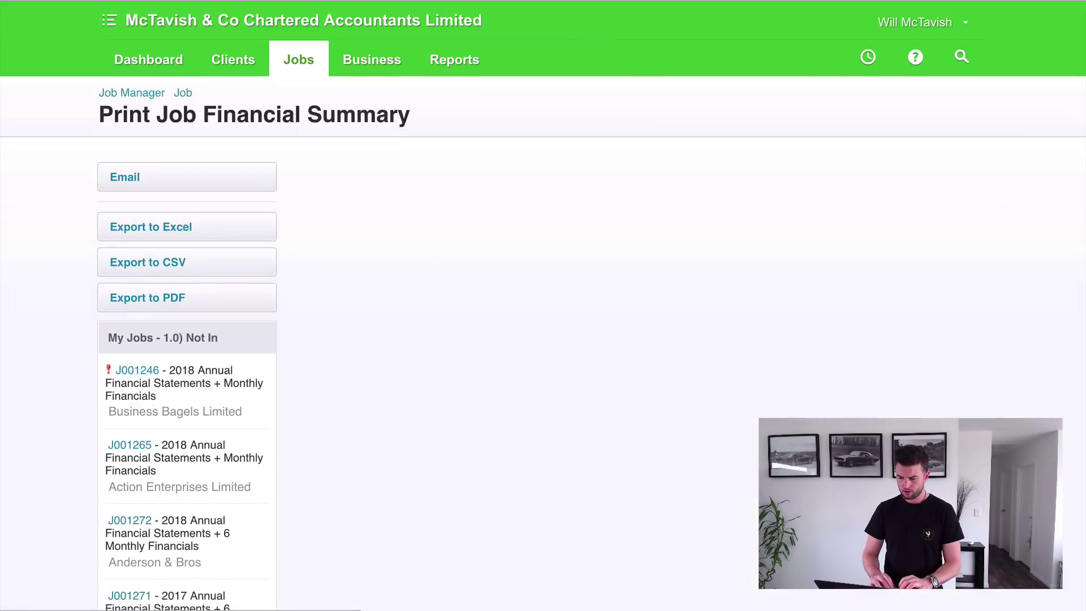
{"action": "scroll", "coordinate": [1036, 322], "scroll_direction": "down", "scroll_amount": 1}
{"action": "scroll", "coordinate": [880, 303], "scroll_direction": "down", "scroll_amount": 5}
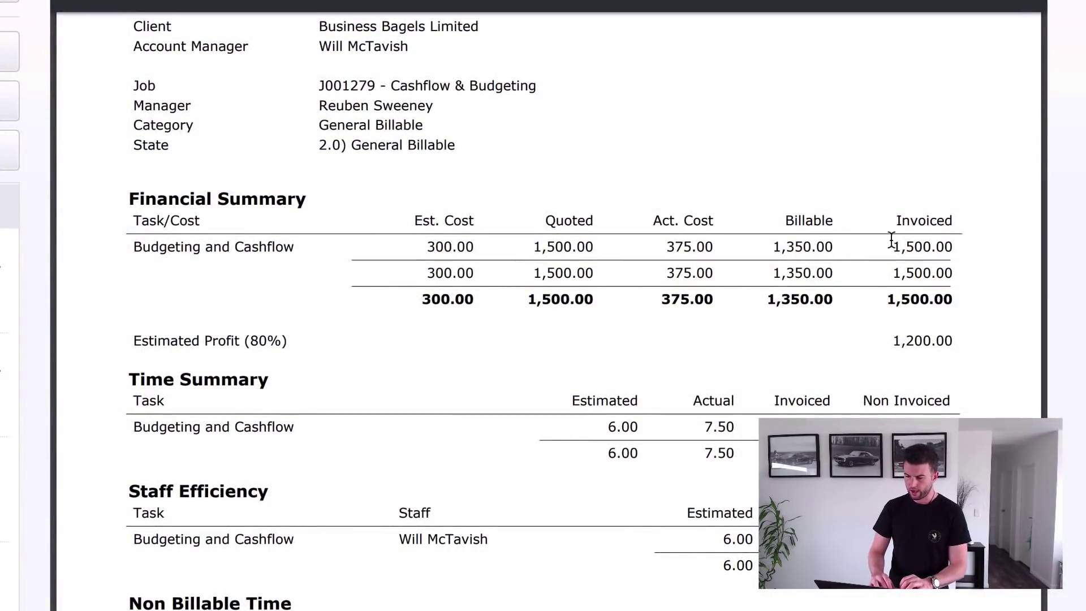
Step: Highlight the 1,500.00 invoiced, 1,350.00 billable and 375.00 actual cost figures
{"action": "left_click_drag", "start_coordinate": [893, 243], "coordinate": [943, 235]}
{"action": "left_click", "coordinate": [917, 237]}
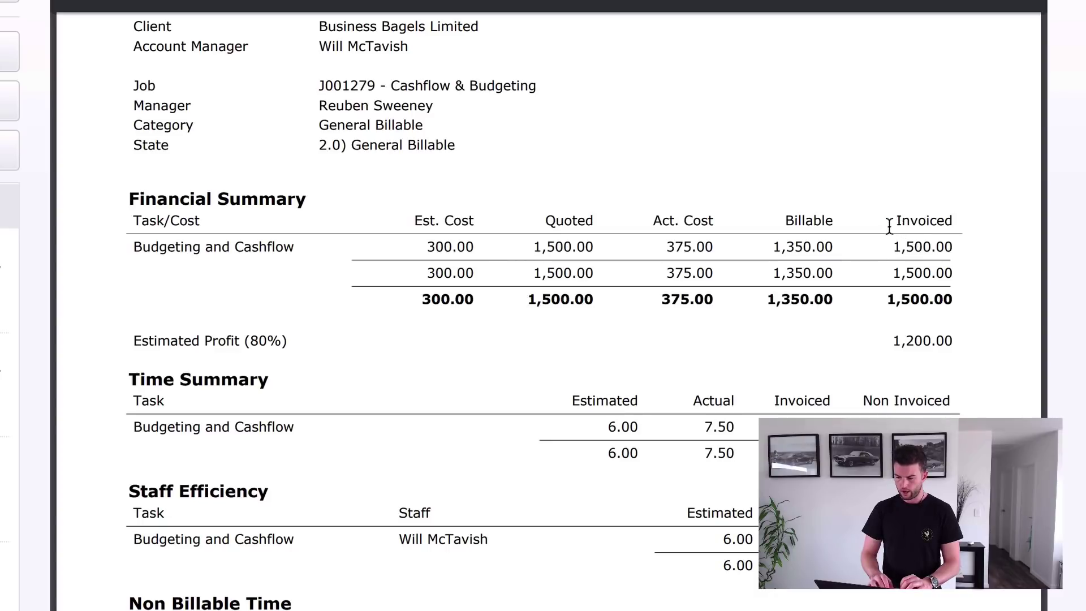
{"action": "left_click_drag", "start_coordinate": [773, 247], "coordinate": [831, 247]}
{"action": "left_click", "coordinate": [831, 246]}
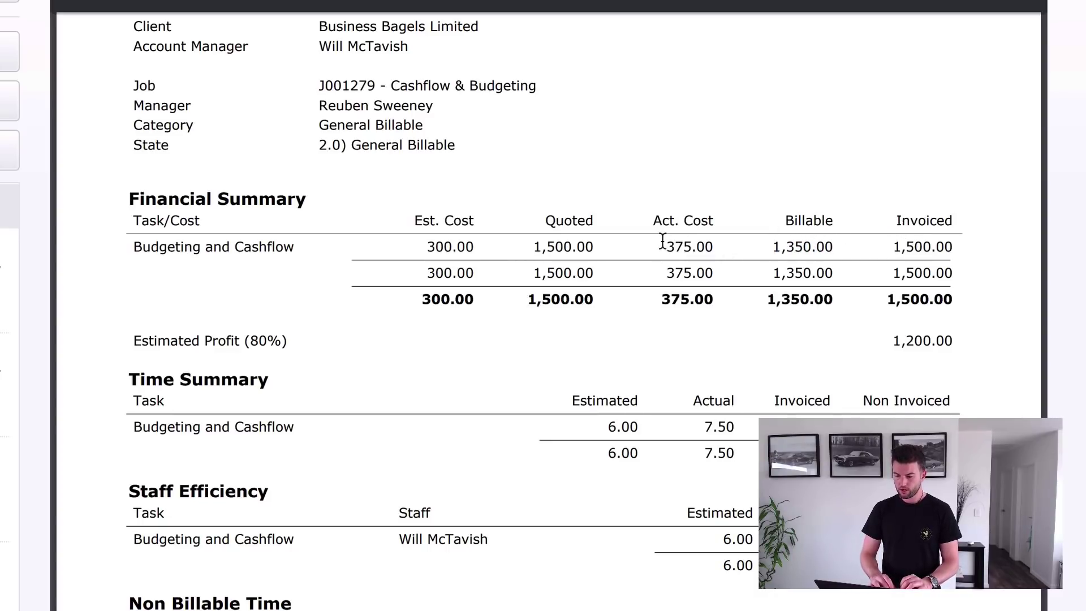
{"action": "left_click_drag", "start_coordinate": [659, 242], "coordinate": [716, 238]}
{"action": "left_click", "coordinate": [681, 240]}
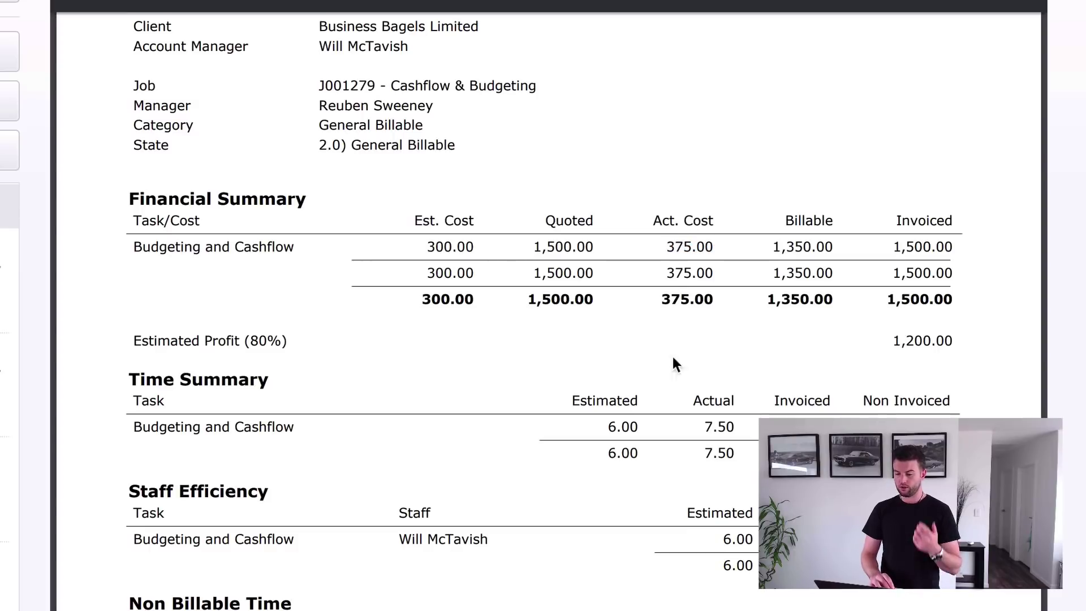